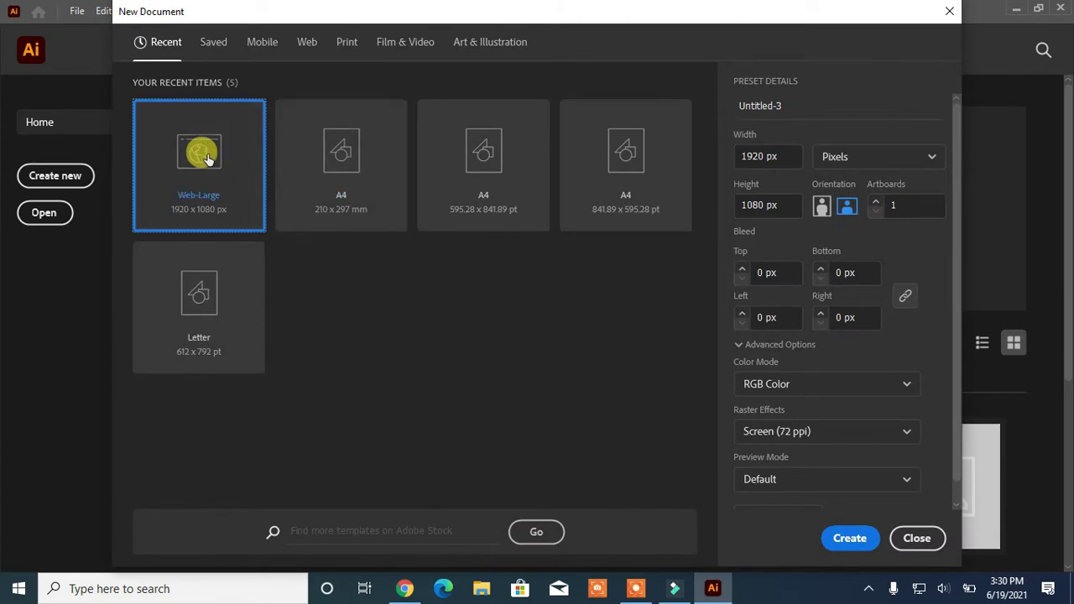
# Create a 1920 x 1080 px Web-Large document and cover its whole artboard with a black-filled rectangle.
pyautogui.click(847, 538)
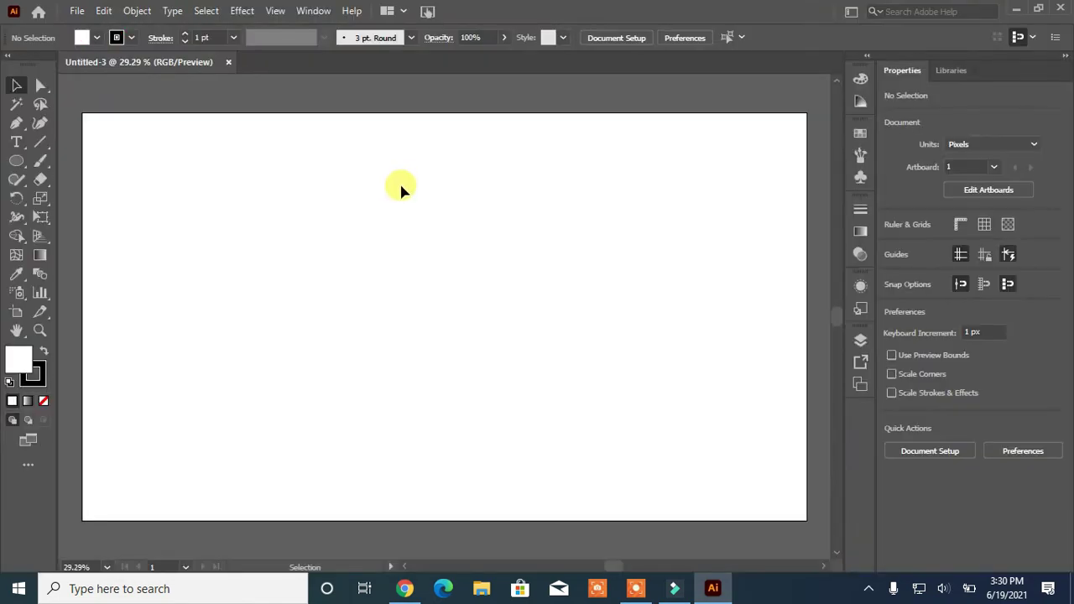
pyautogui.rightClick(20, 162)
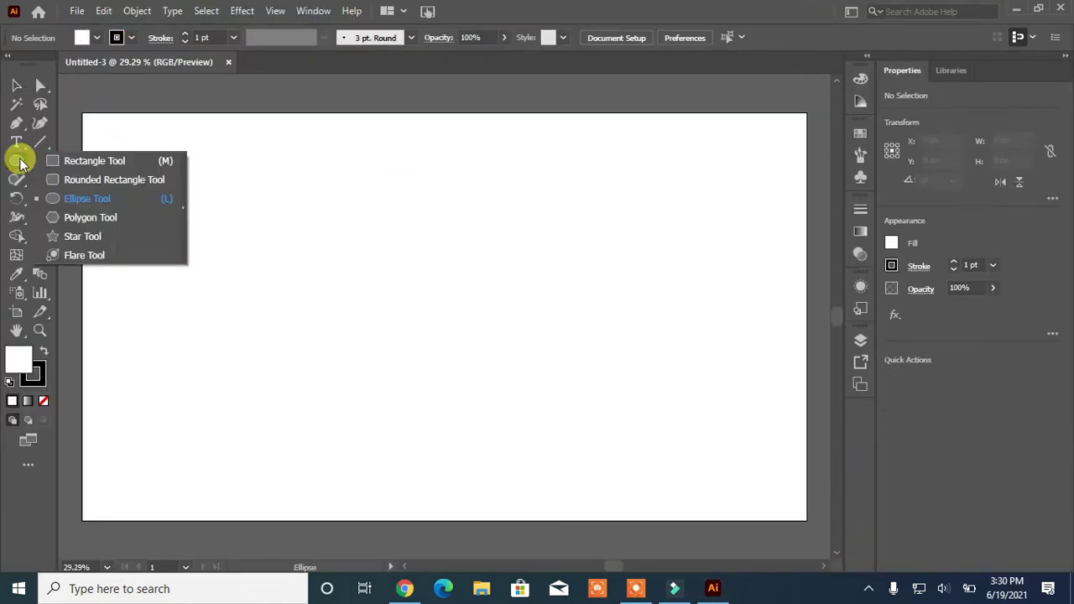
pyautogui.click(20, 162)
pyautogui.rightClick(20, 162)
pyautogui.click(47, 161)
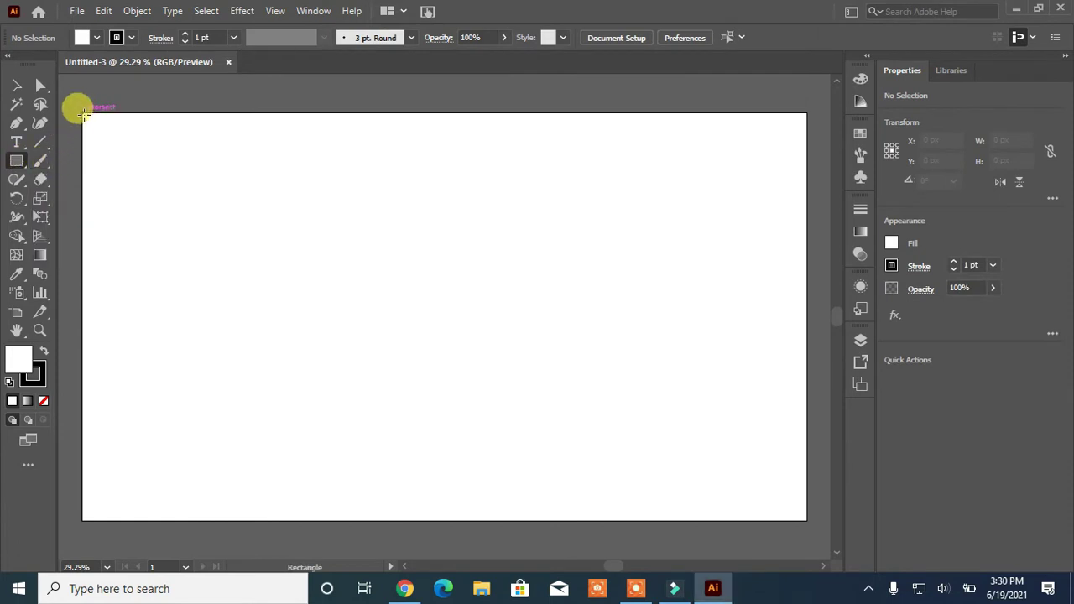
pyautogui.moveTo(80, 111); pyautogui.dragTo(805, 520)
pyautogui.click(84, 37)
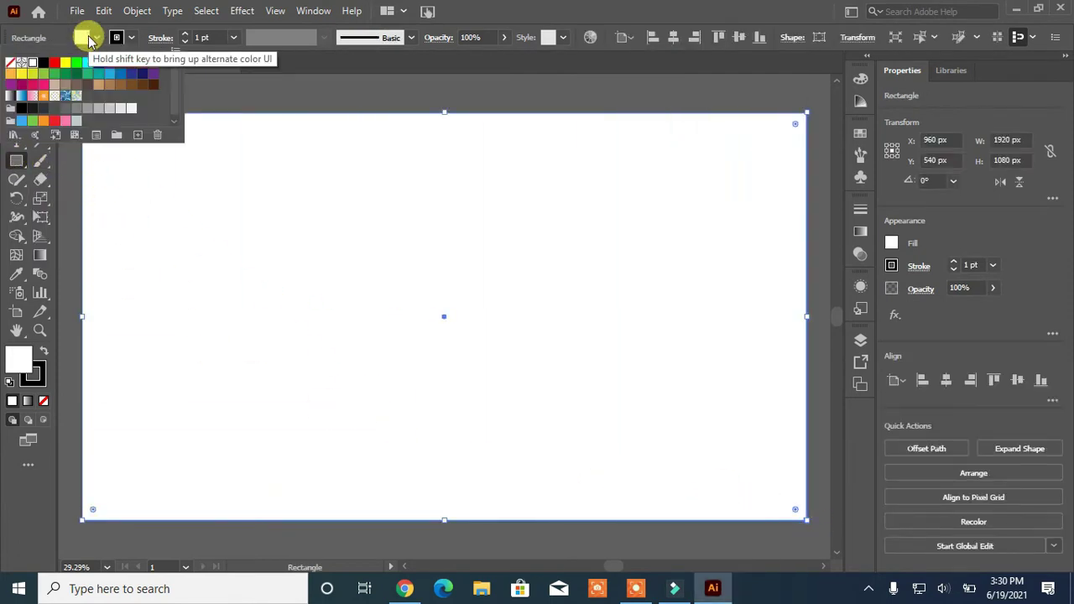
pyautogui.click(39, 63)
# Lock Layer 1 with the black background and add a new layer above it.
pyautogui.click(863, 348)
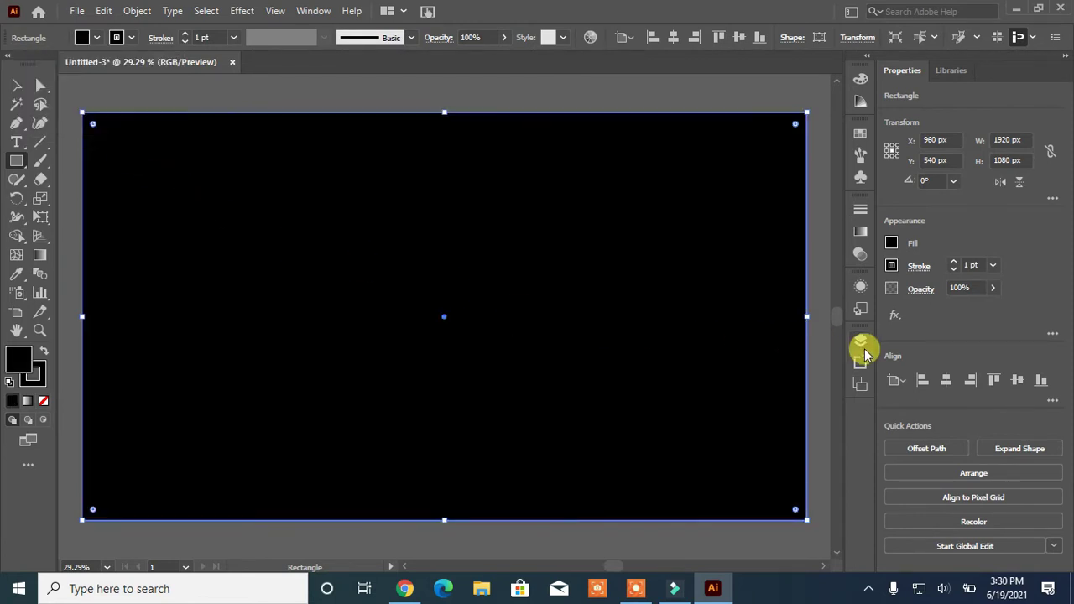
pyautogui.click(862, 344)
pyautogui.click(682, 357)
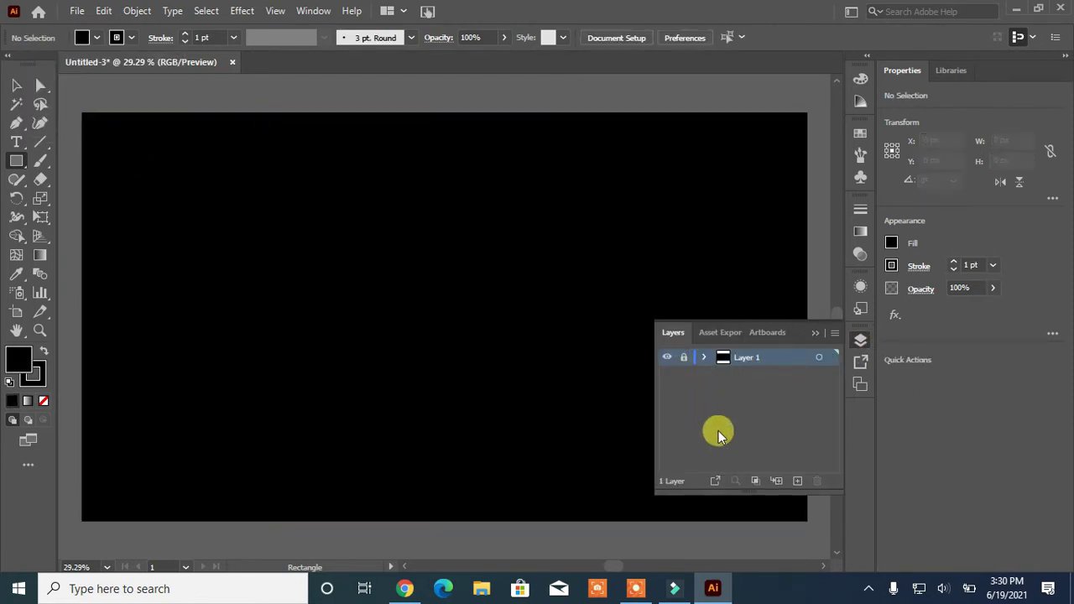
# Place a small three-sided polygon on Layer 2 in the upper middle of the artboard.
pyautogui.rightClick(18, 163)
pyautogui.click(84, 218)
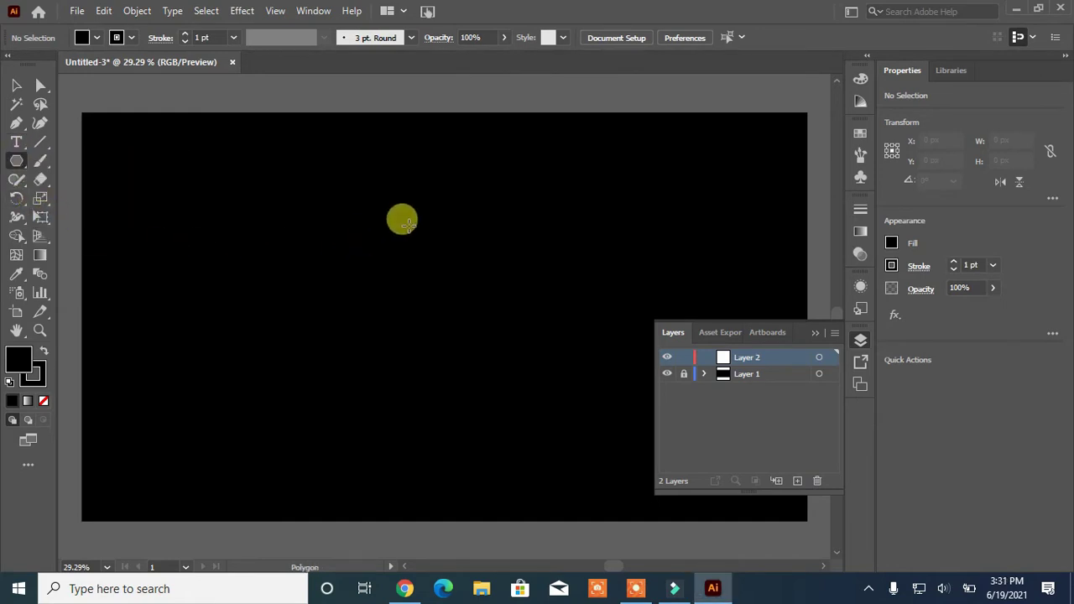
pyautogui.click(410, 233)
pyautogui.write('3')
pyautogui.click(504, 323)
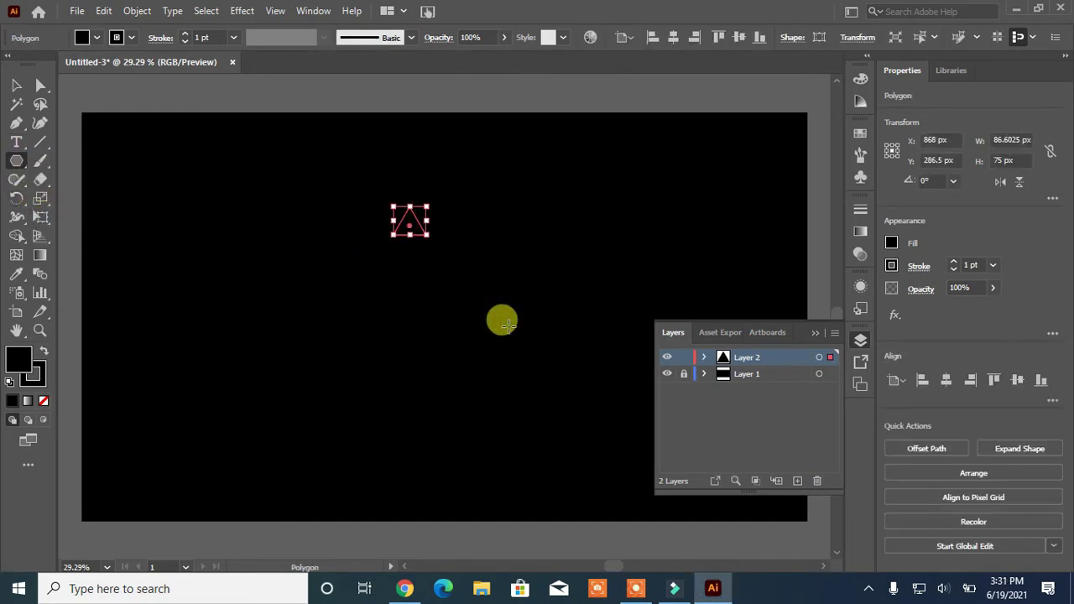
# Enlarge the triangle to about 566 x 490 px, rotated to about 202° and shifted toward the artboard's left.
pyautogui.moveTo(428, 238); pyautogui.dragTo(607, 391)
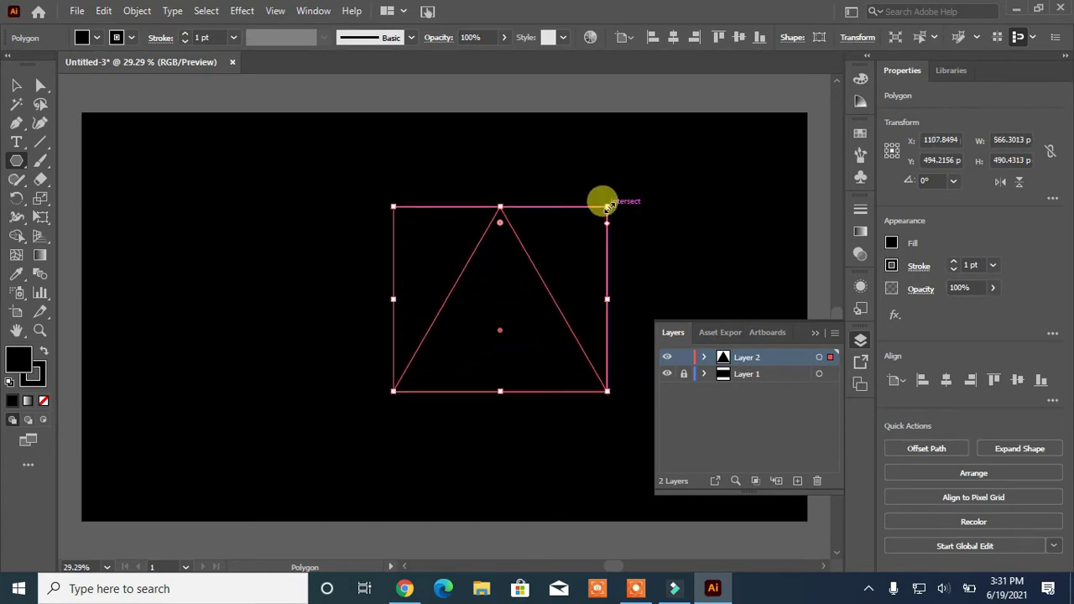
pyautogui.moveTo(604, 200); pyautogui.dragTo(462, 418)
pyautogui.moveTo(499, 337); pyautogui.dragTo(415, 292)
# Pull the triangle's lowest corner down and left to about X 941, Y 887 px, and move the whole triangle right.
pyautogui.click(815, 334)
pyautogui.click(41, 85)
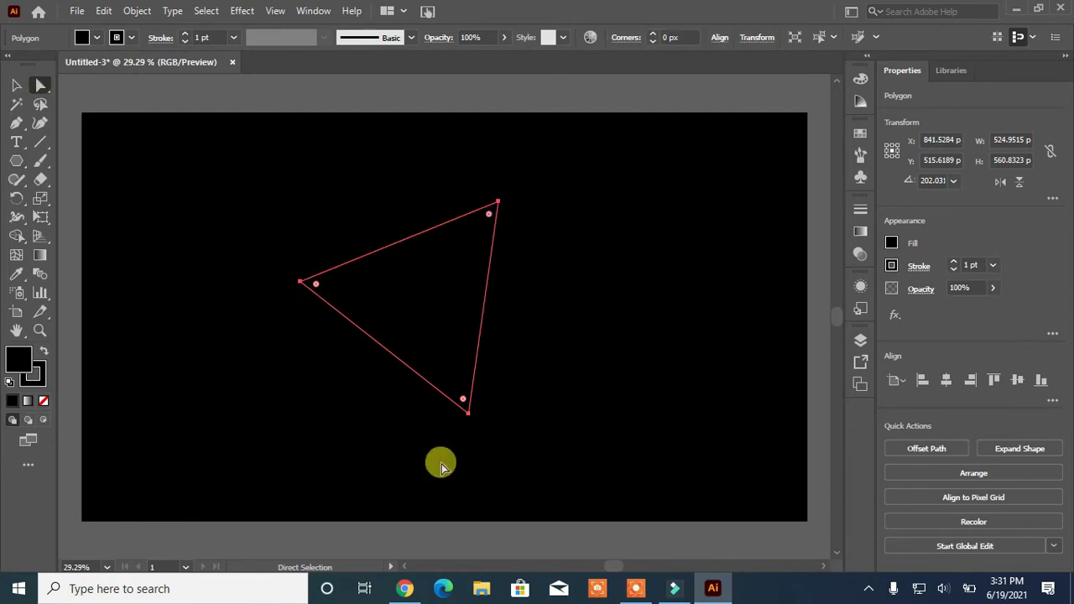
pyautogui.moveTo(470, 422); pyautogui.dragTo(436, 445)
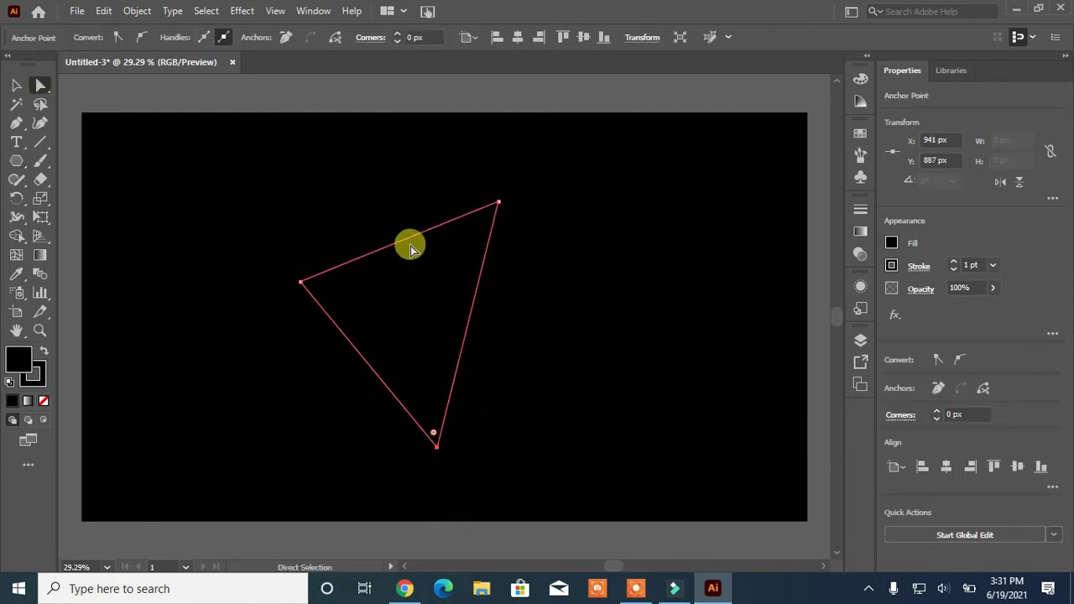
pyautogui.click(16, 84)
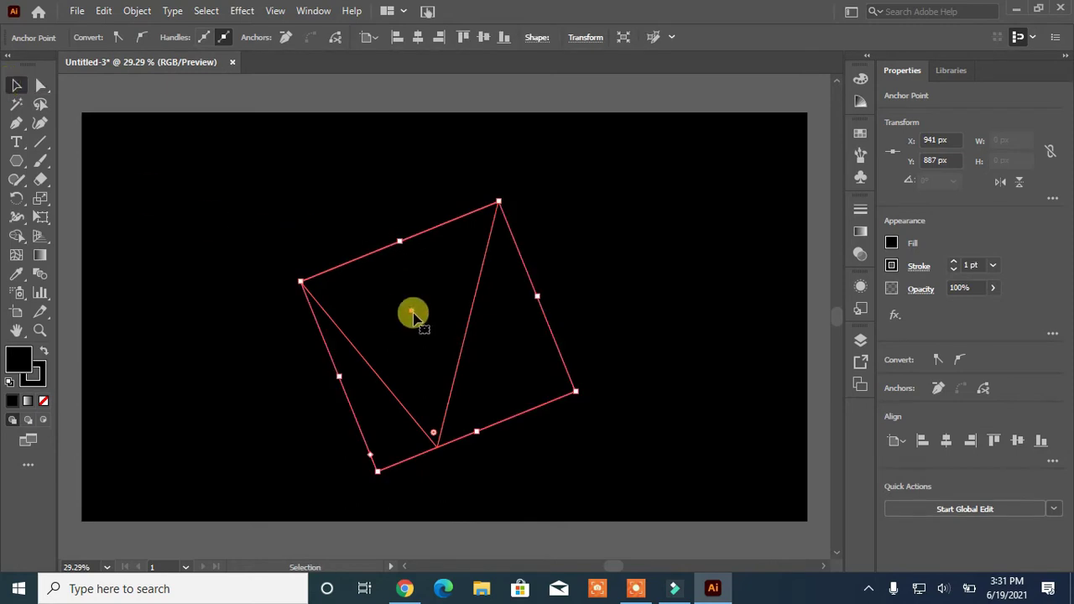
pyautogui.moveTo(410, 312); pyautogui.dragTo(495, 302)
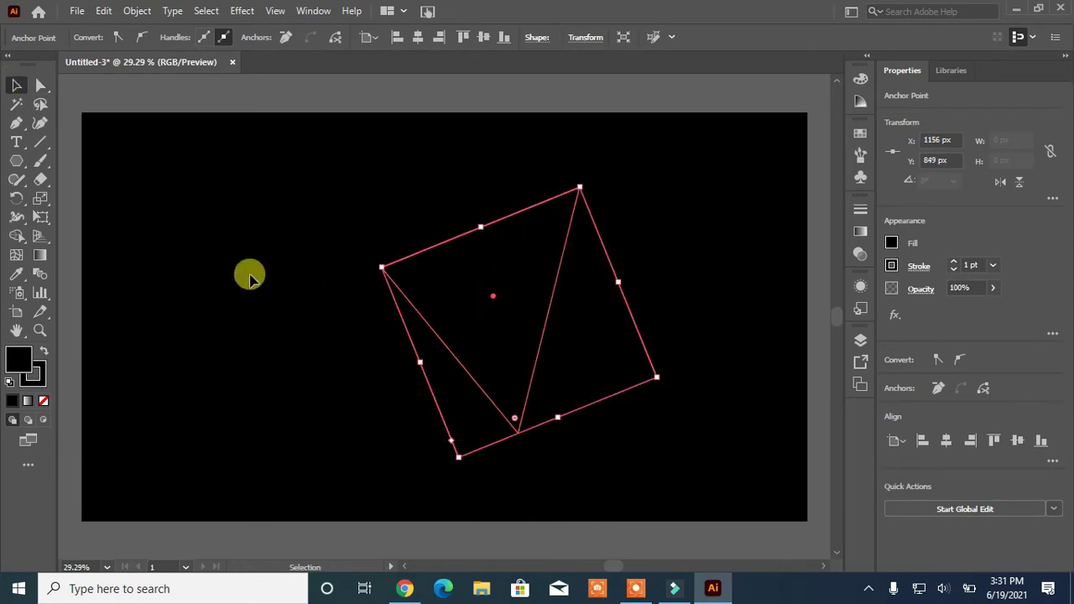
# Give the triangle a 12 pt white stroke and no fill.
pyautogui.click(88, 141)
pyautogui.click(386, 260)
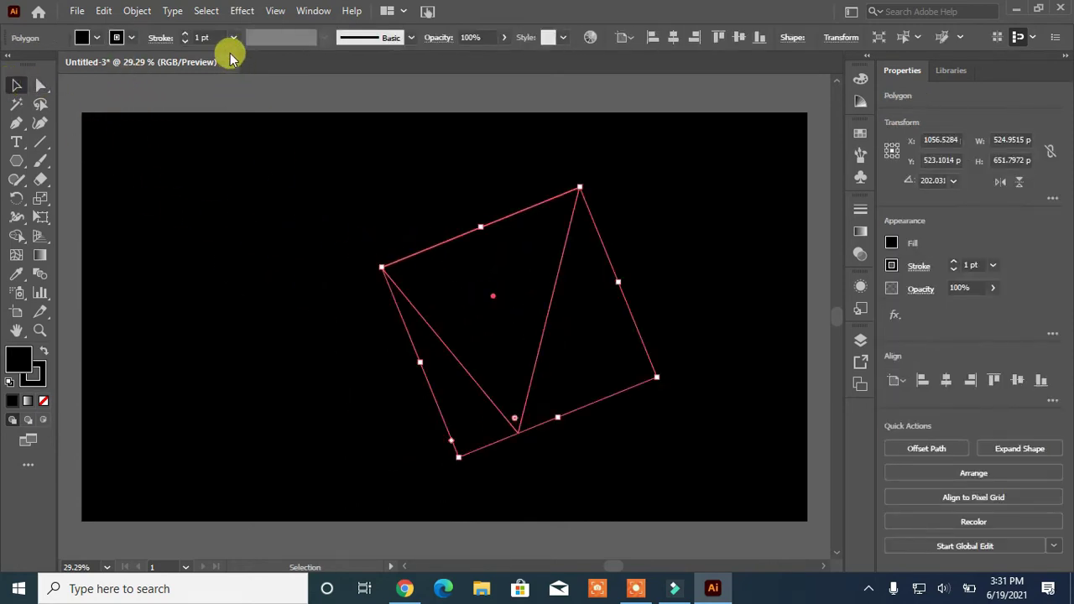
pyautogui.click(233, 37)
pyautogui.click(260, 285)
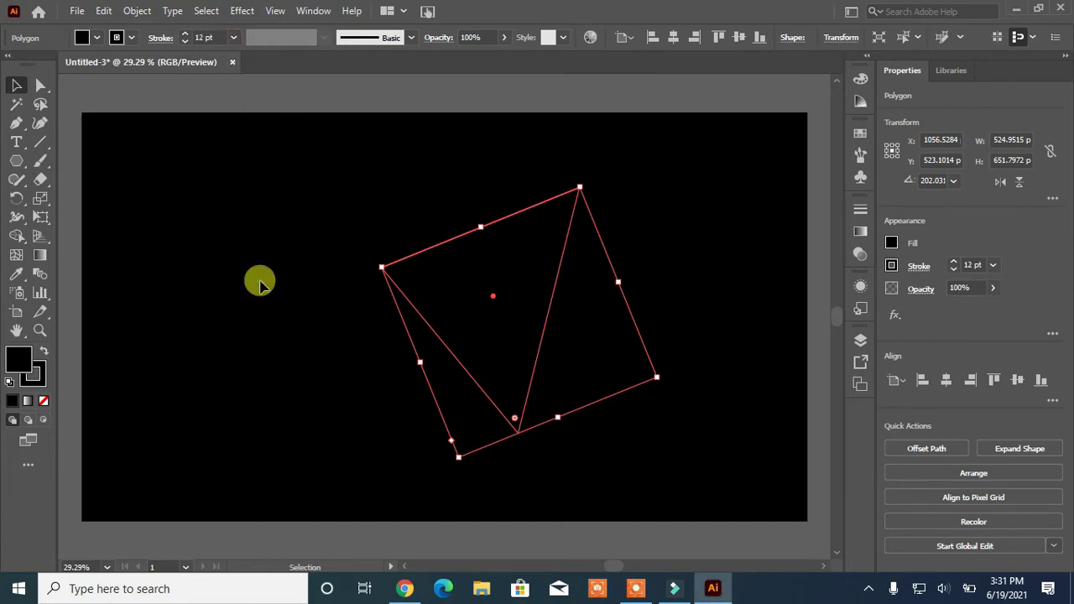
pyautogui.click(130, 38)
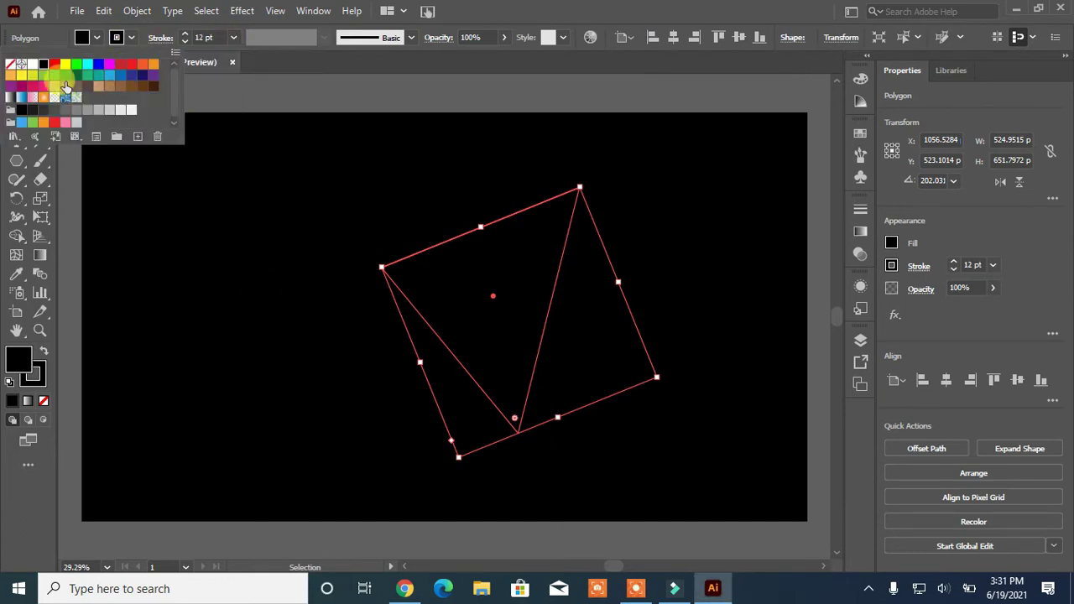
pyautogui.click(30, 67)
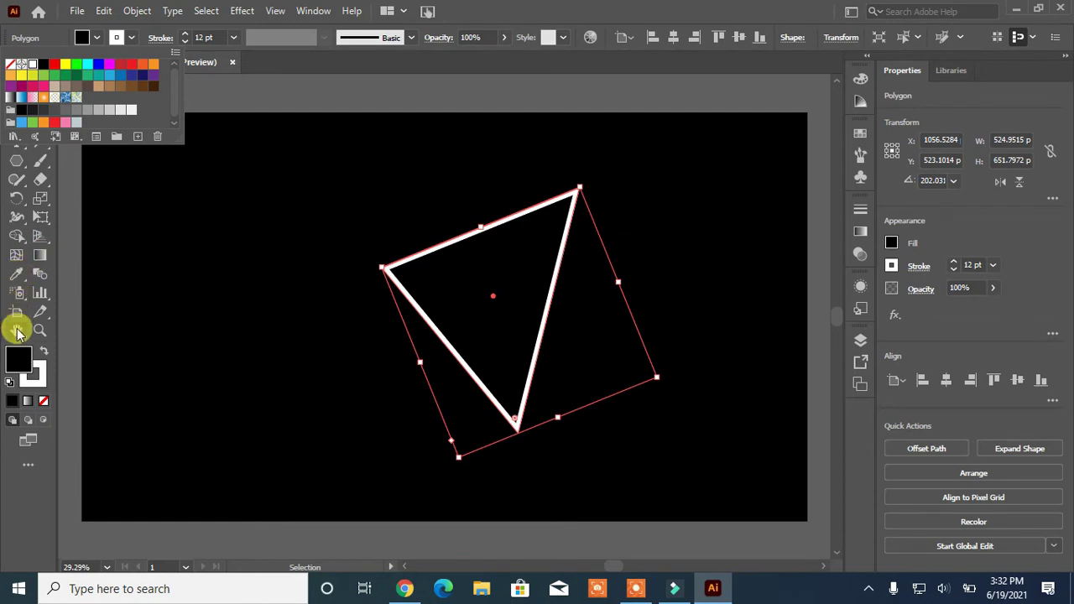
pyautogui.click(44, 400)
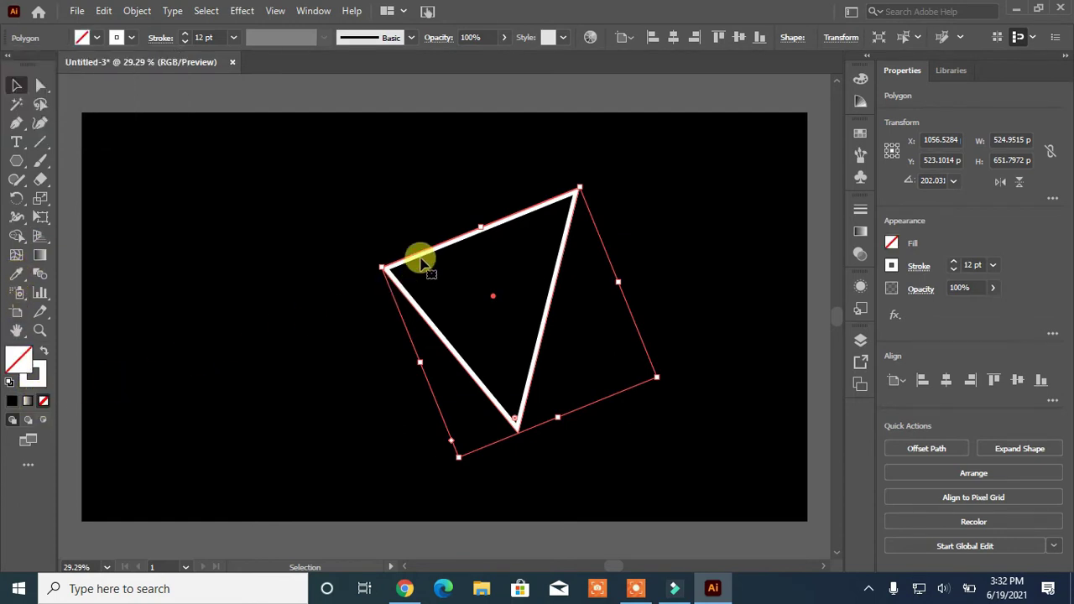
pyautogui.click(326, 198)
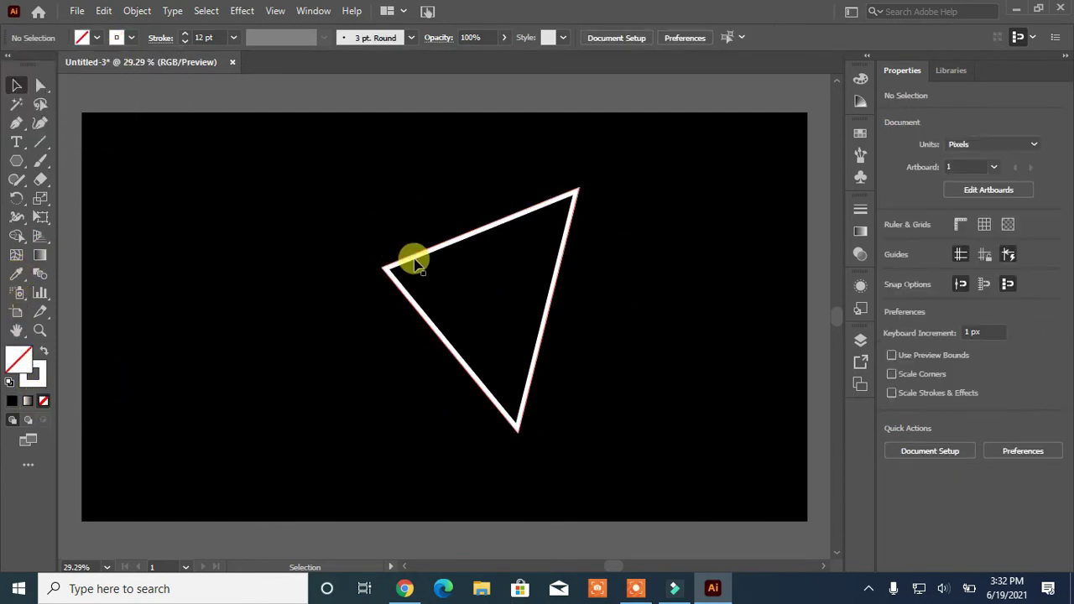
# Copy the white triangle and paste the duplicate directly behind it.
pyautogui.click(412, 256)
pyautogui.click(104, 11)
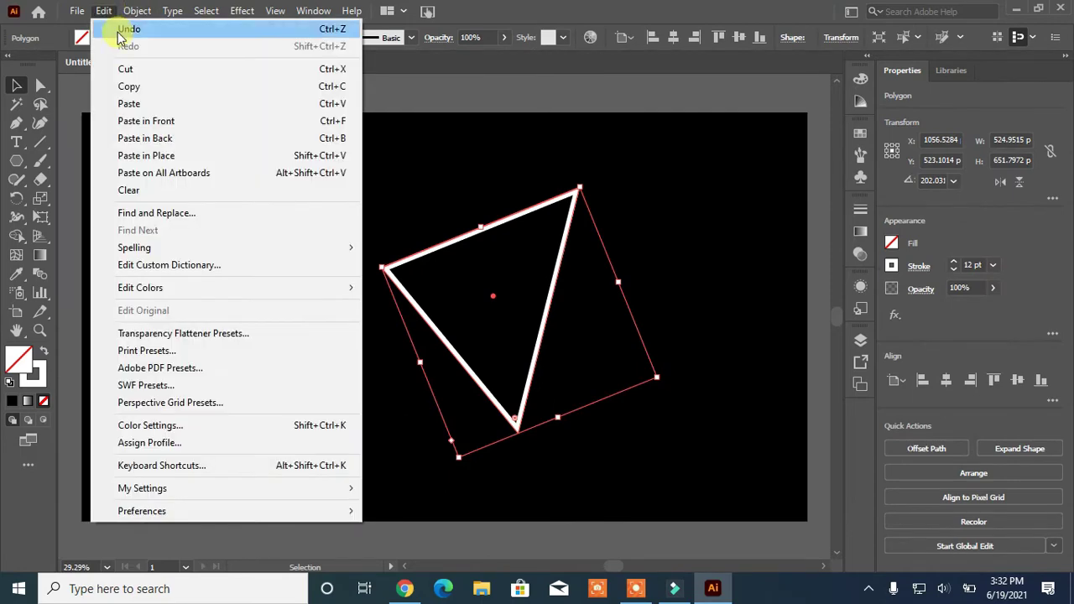
pyautogui.click(138, 28)
pyautogui.click(104, 11)
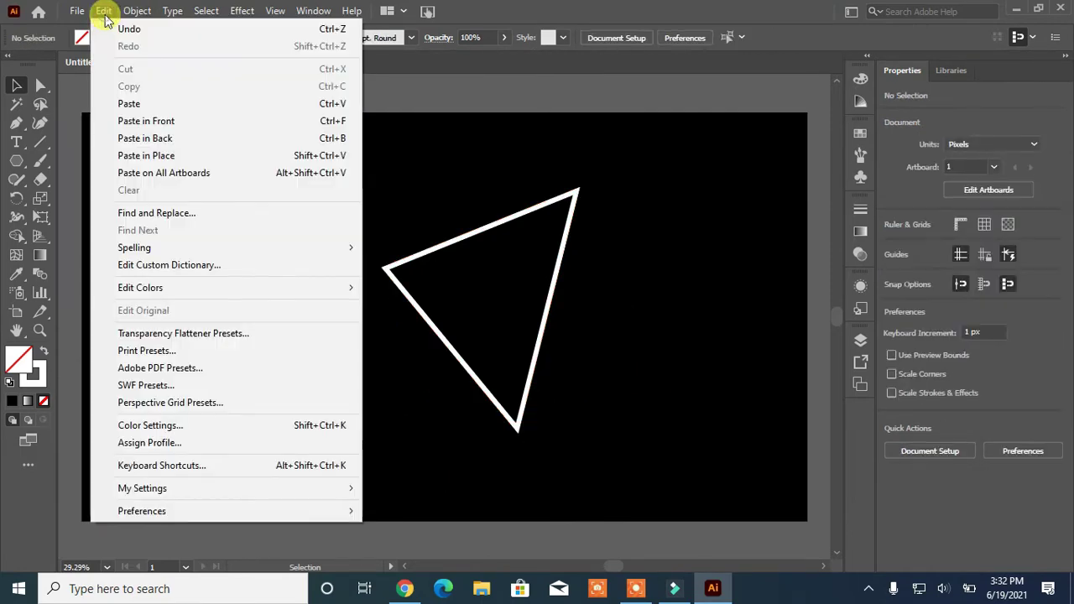
pyautogui.click(130, 139)
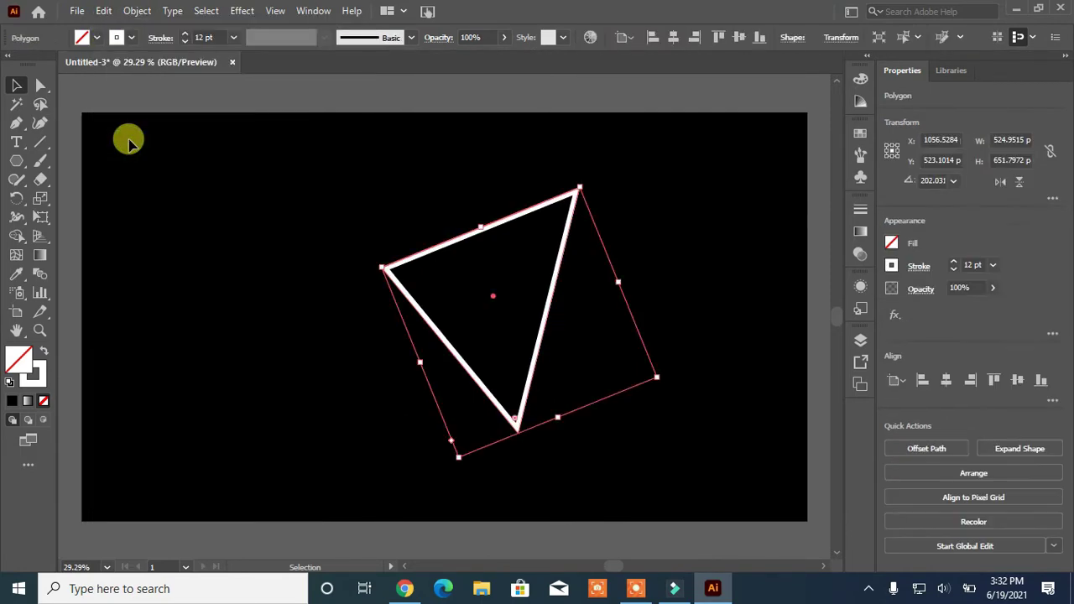
# Align the back triangle's stroke to center and set its weight to 18 pt.
pyautogui.click(924, 272)
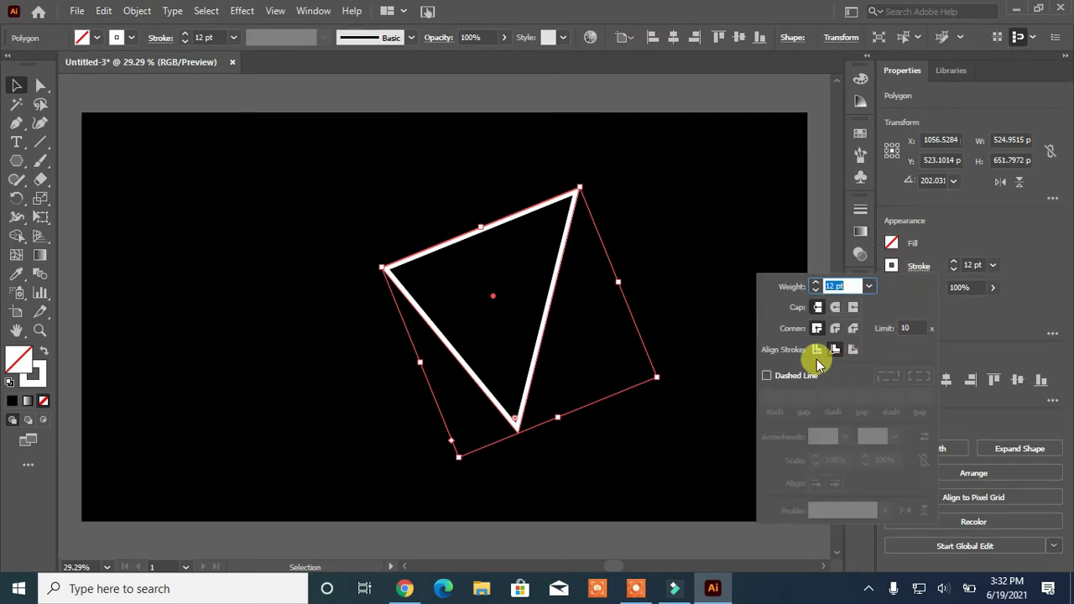
pyautogui.click(817, 349)
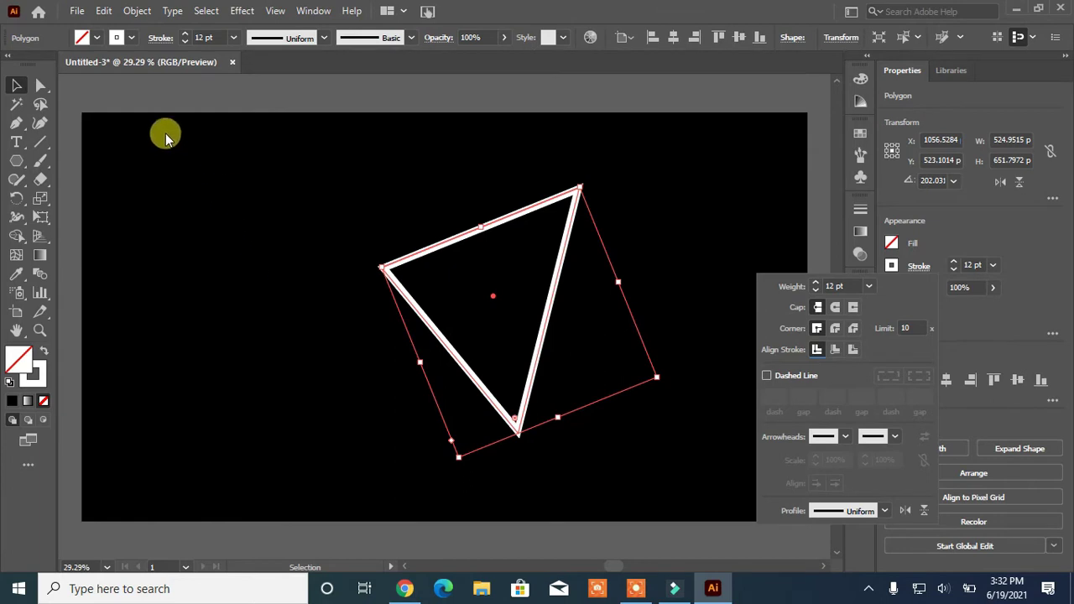
pyautogui.click(235, 42)
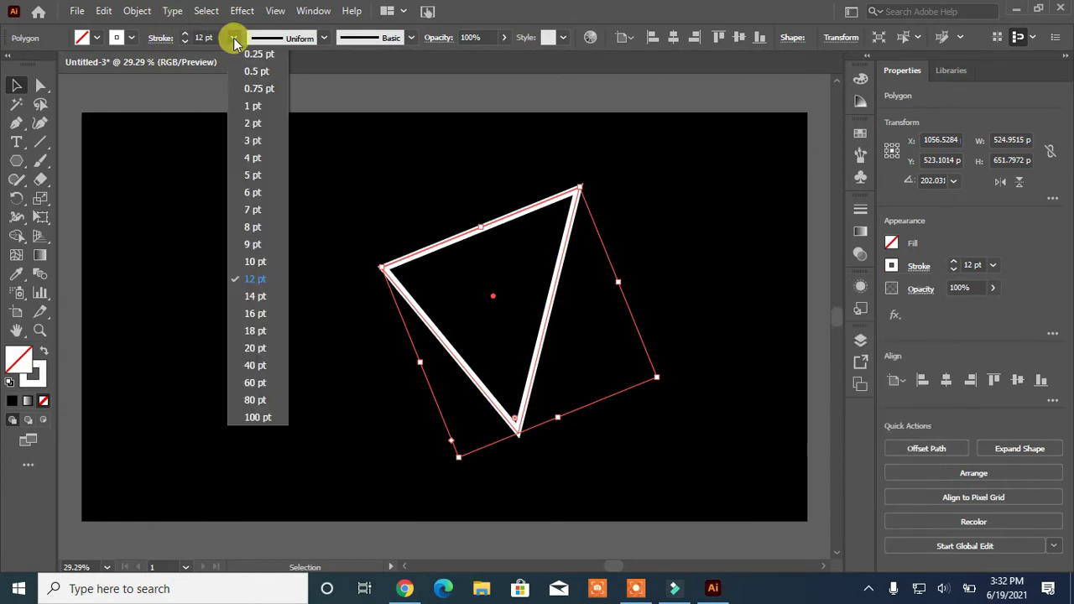
pyautogui.click(260, 329)
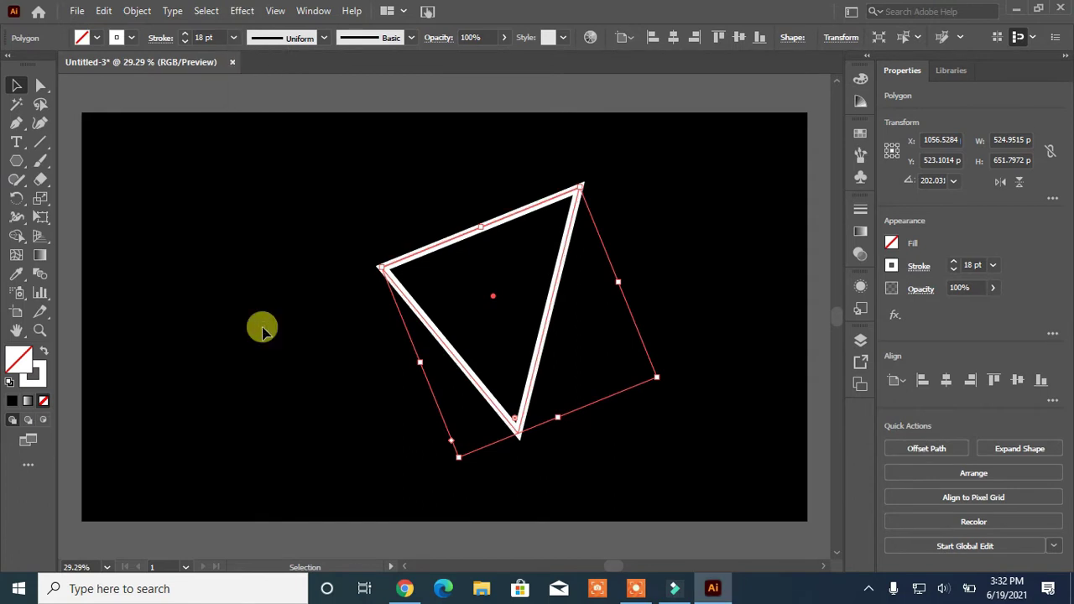
# Recolor the back triangle's stroke orange and increase its weight to 47 pt.
pyautogui.click(130, 40)
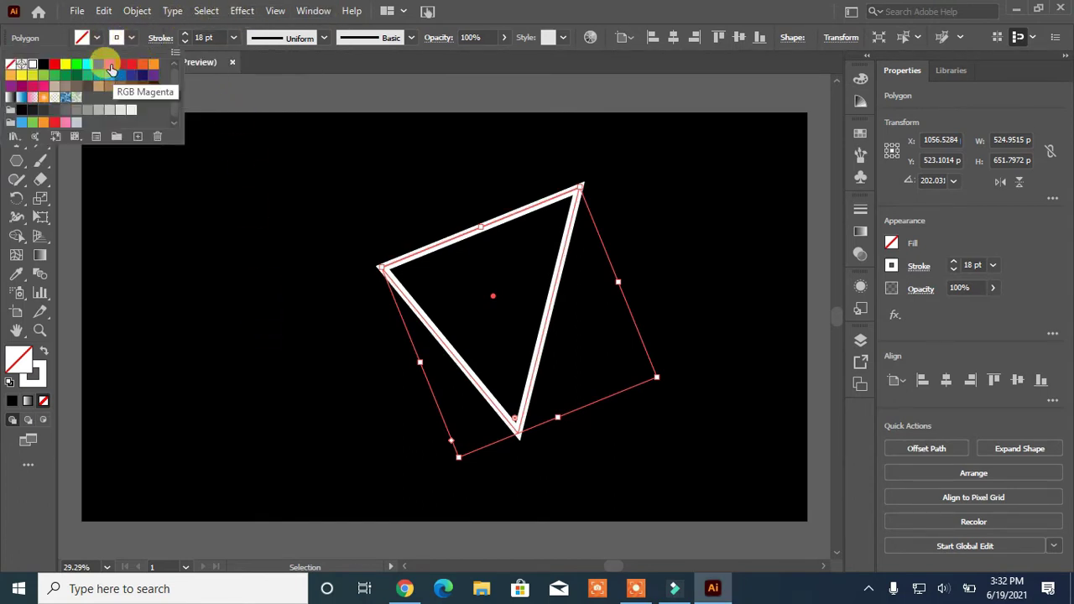
pyautogui.click(142, 66)
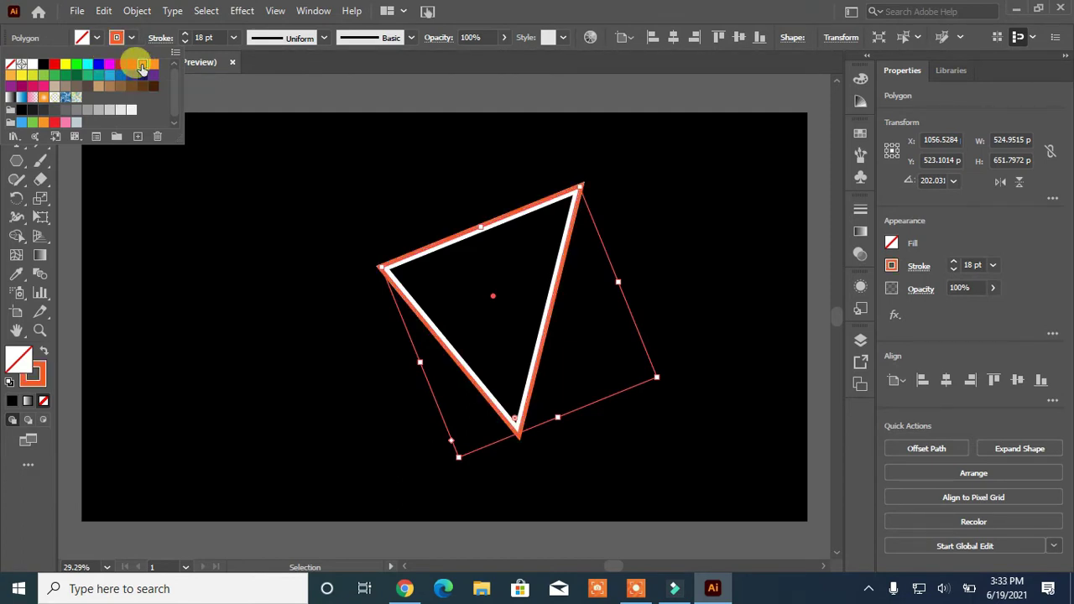
pyautogui.click(186, 35)
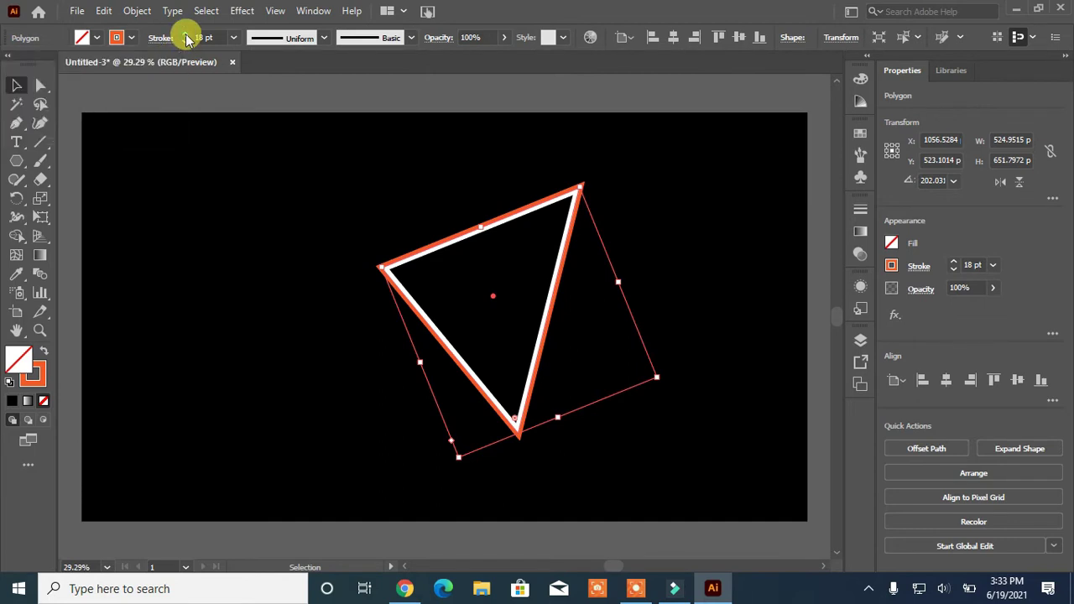
pyautogui.moveTo(188, 37); pyautogui.dragTo(186, 41)
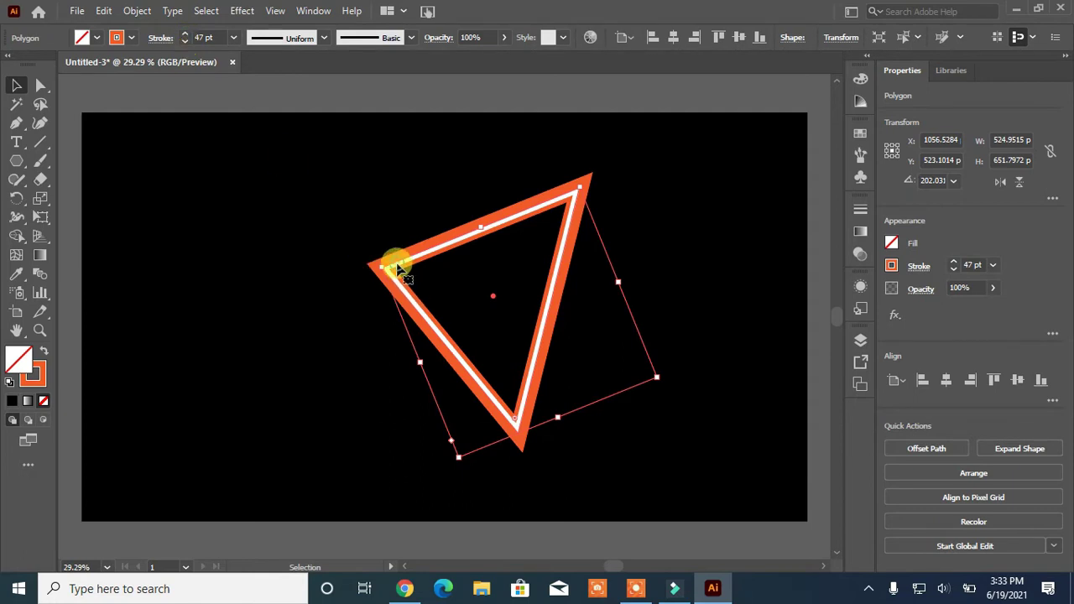
# Align the front white triangle's stroke to the center of its path.
pyautogui.click(315, 294)
pyautogui.click(389, 276)
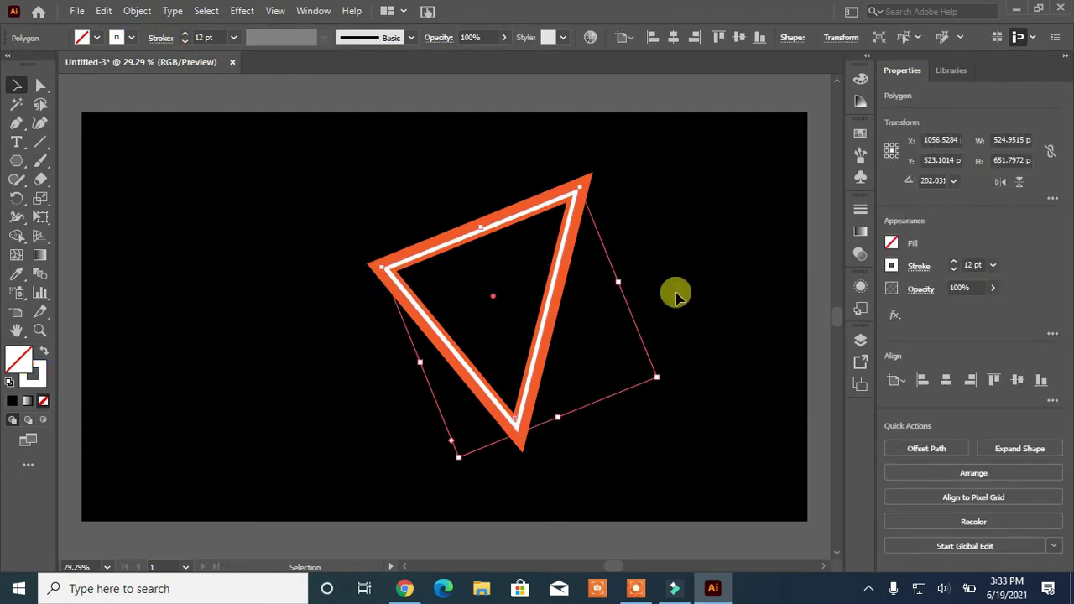
pyautogui.click(919, 266)
pyautogui.click(816, 349)
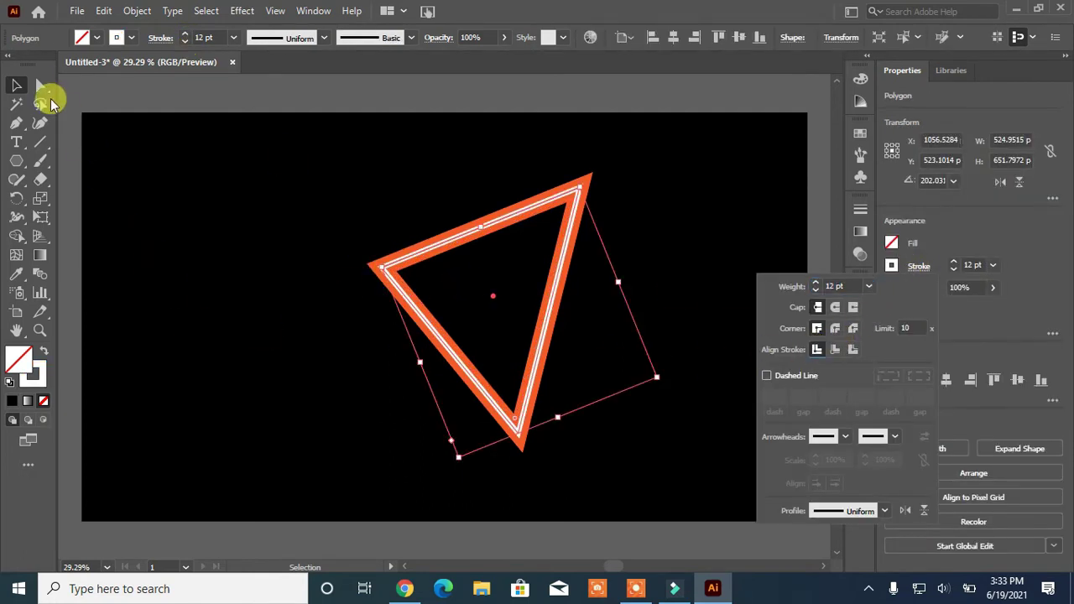
pyautogui.click(161, 228)
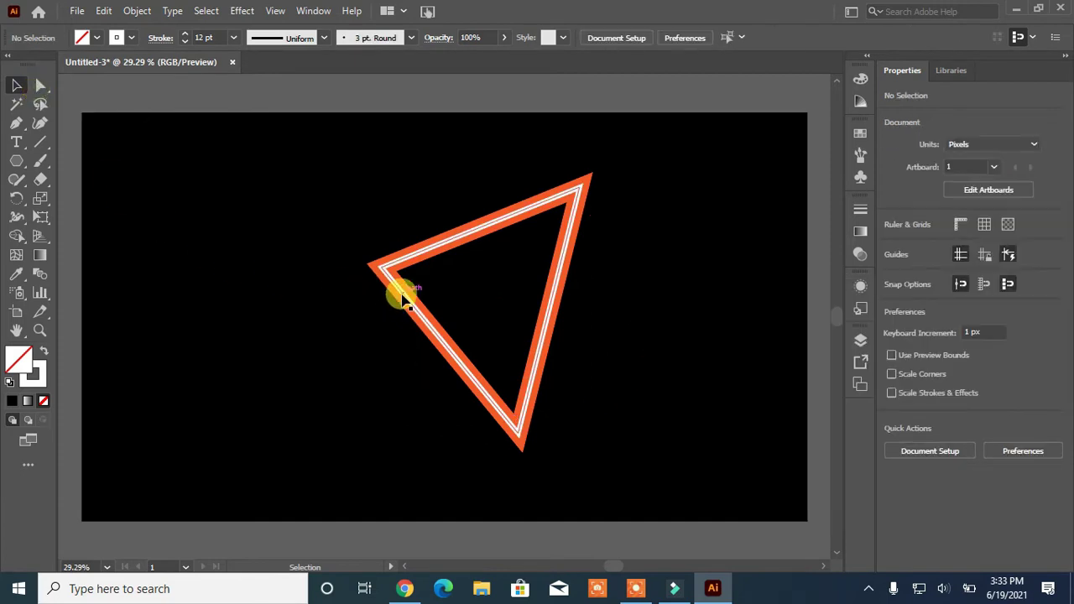
# Apply a Gaussian Blur effect with a 23-pixel radius to the orange triangle behind the white one.
pyautogui.click(860, 340)
pyautogui.click(704, 357)
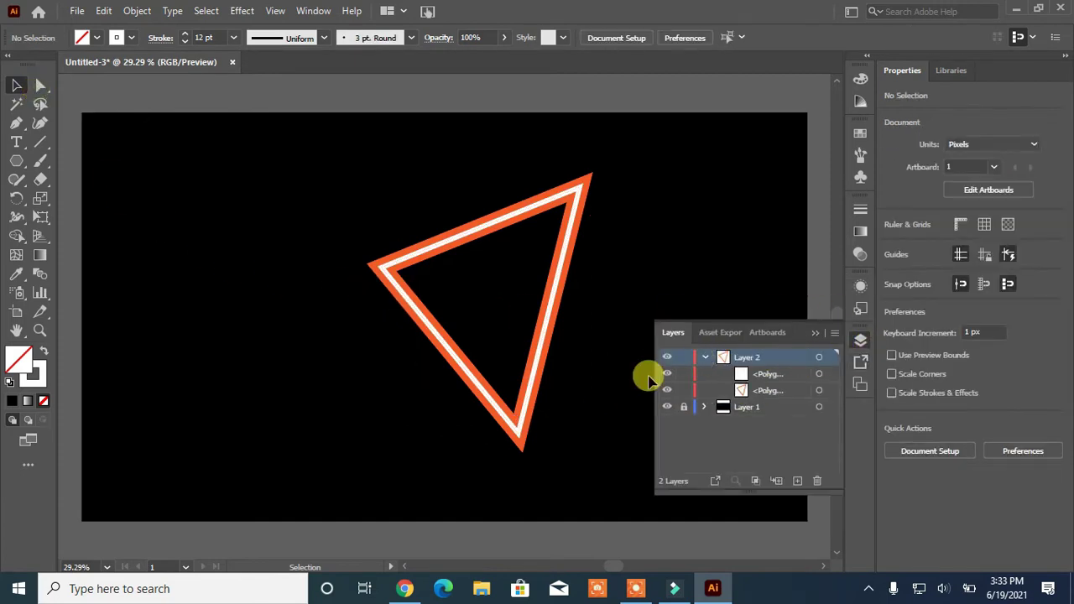
pyautogui.click(819, 391)
pyautogui.click(241, 17)
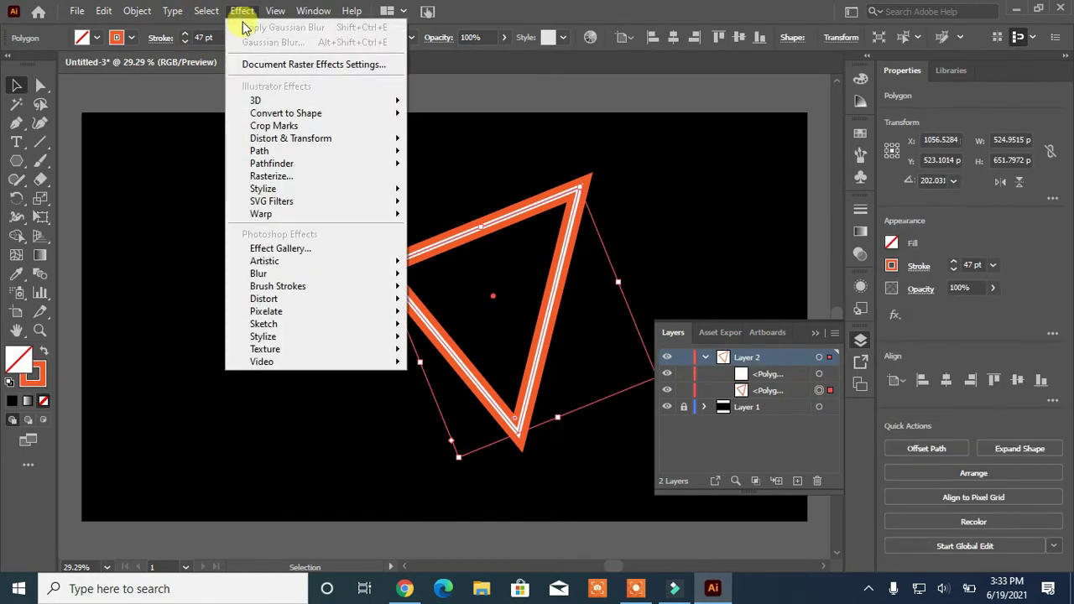
pyautogui.moveTo(283, 273)
pyautogui.click(445, 277)
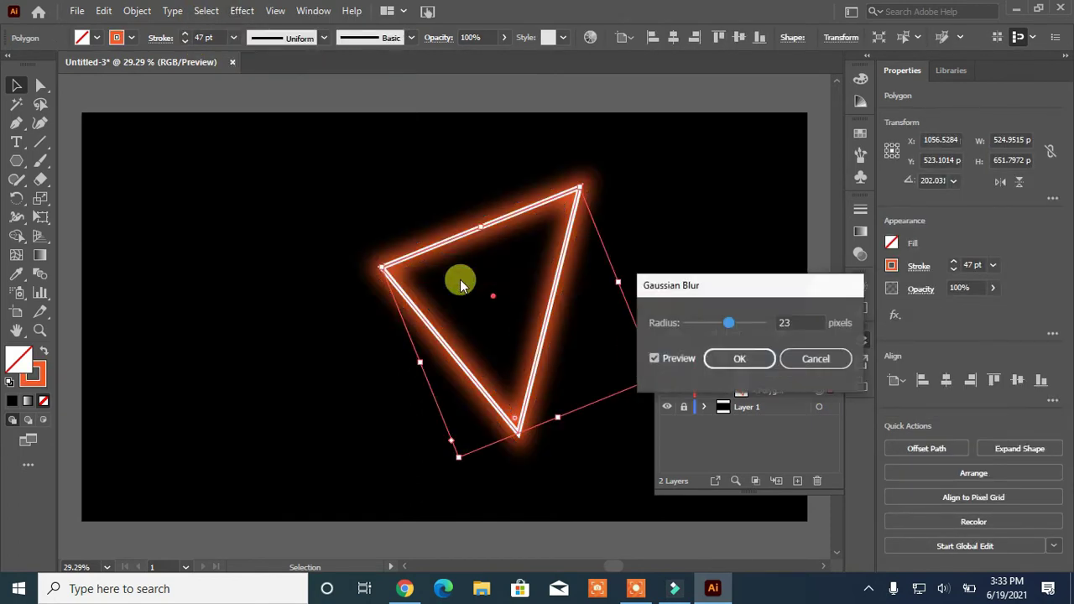
pyautogui.click(739, 360)
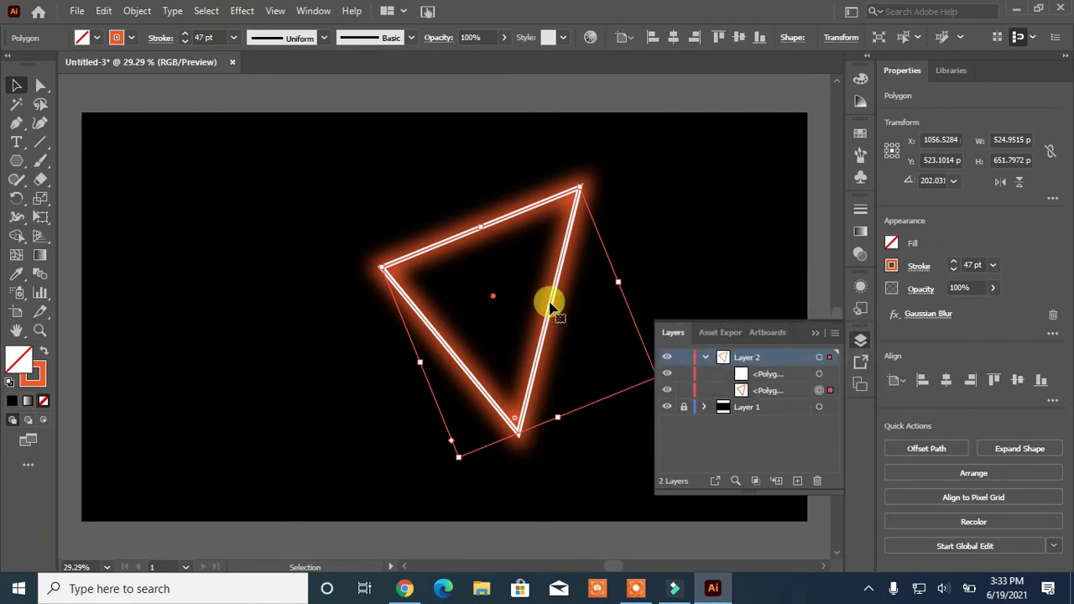
# Expand the appearance of the blurred orange triangle and deselect it.
pyautogui.click(136, 11)
pyautogui.click(205, 210)
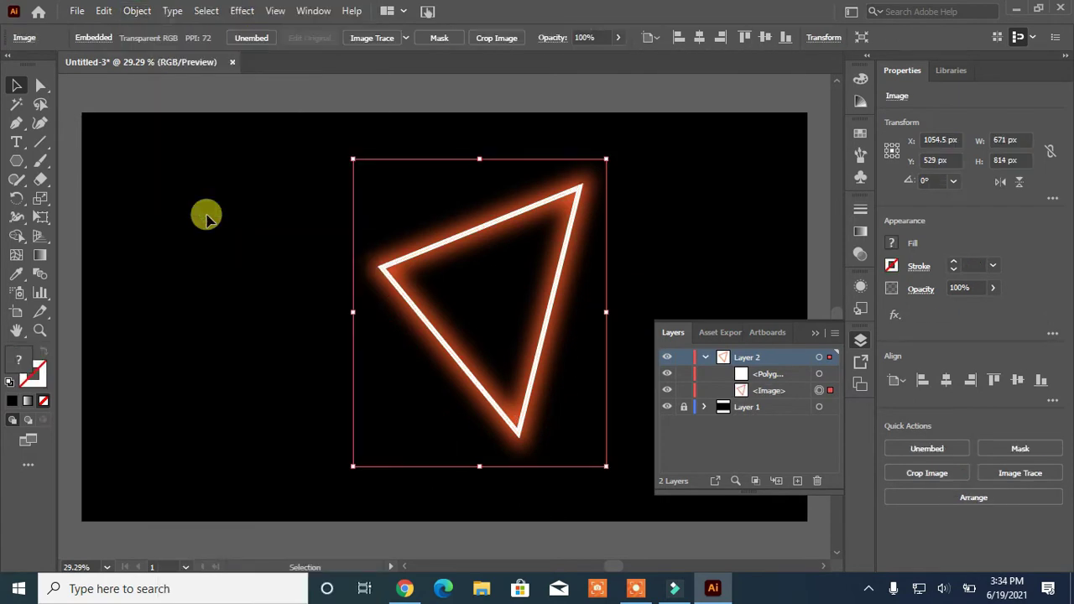
pyautogui.click(251, 227)
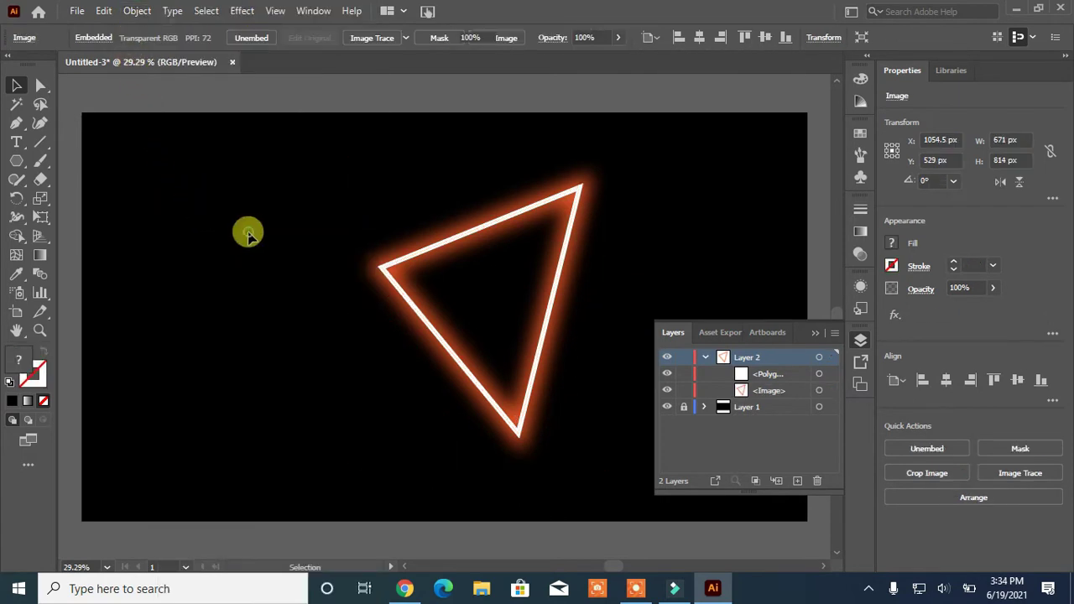
# Expand the front white triangle with both its fill and stroke included.
pyautogui.click(386, 263)
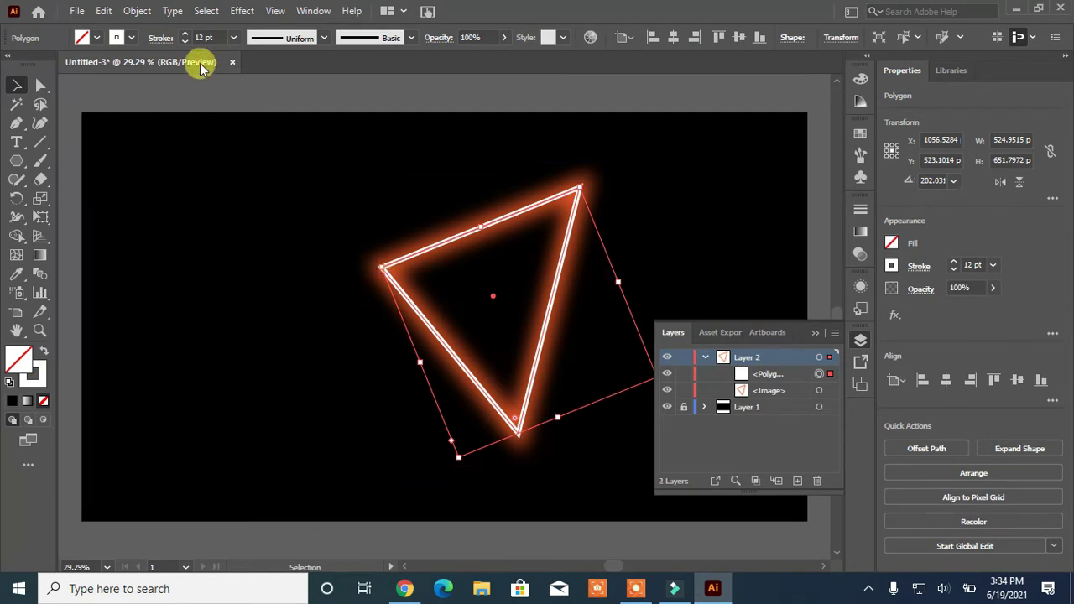
pyautogui.click(137, 11)
pyautogui.click(209, 192)
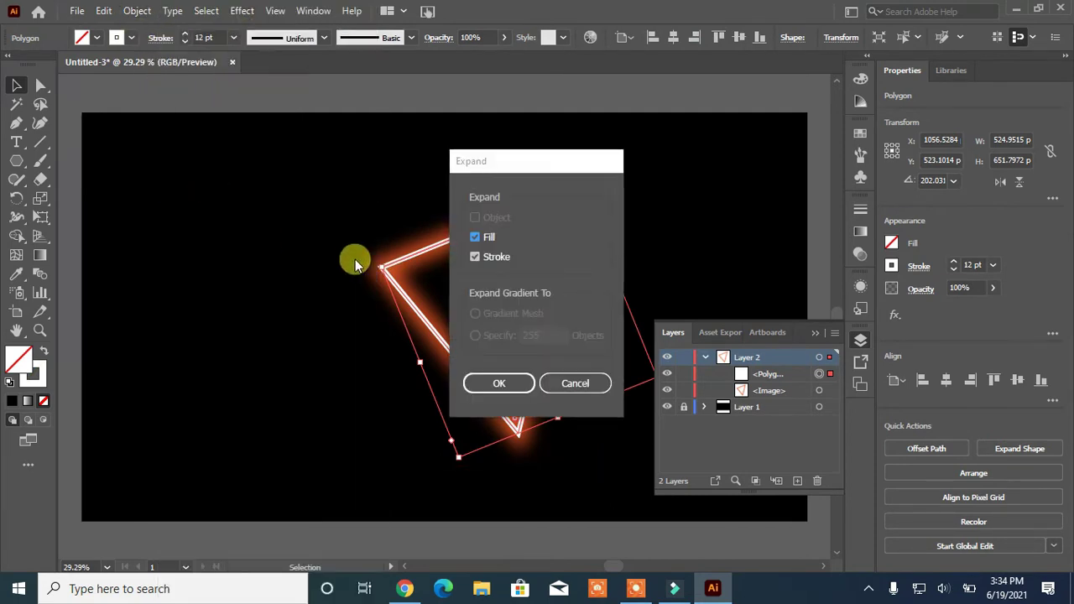
pyautogui.click(497, 385)
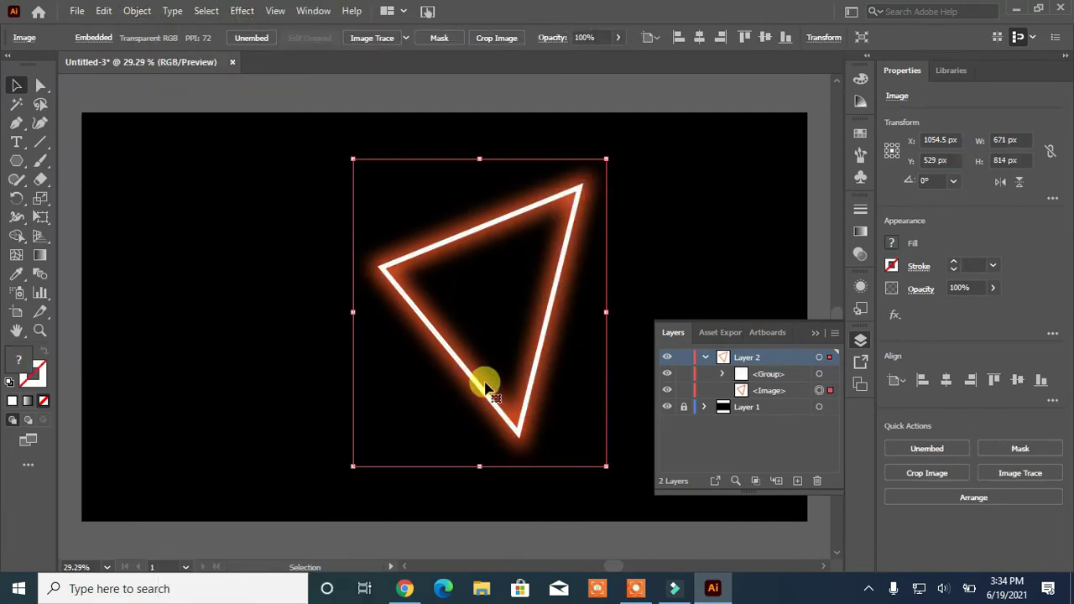
# Give the expanded white triangle an RGB Cyan outline stroke with a weight of 3 pt.
pyautogui.click(122, 37)
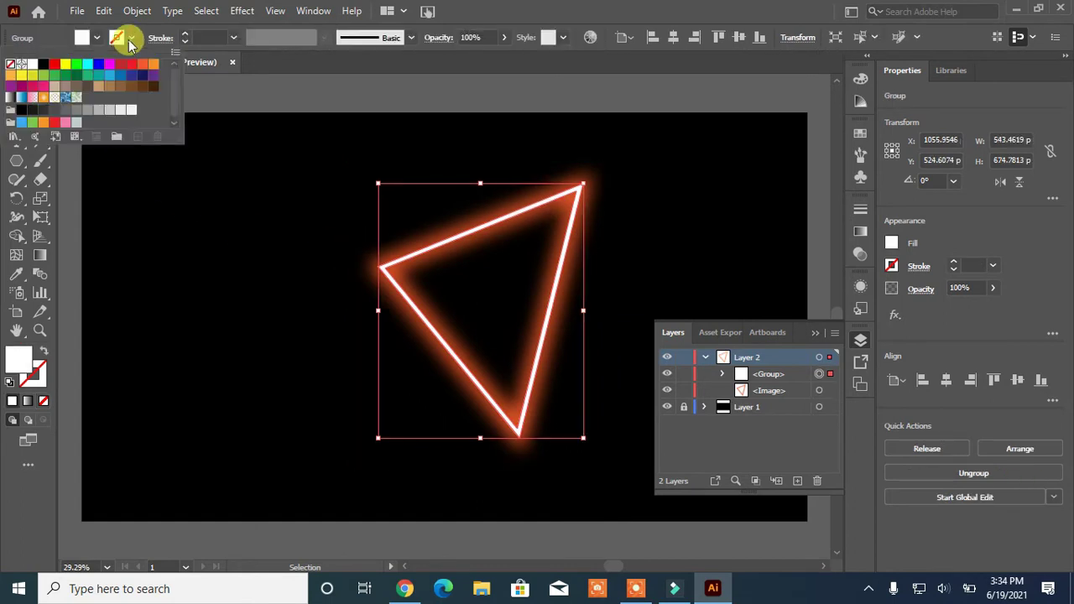
pyautogui.click(130, 68)
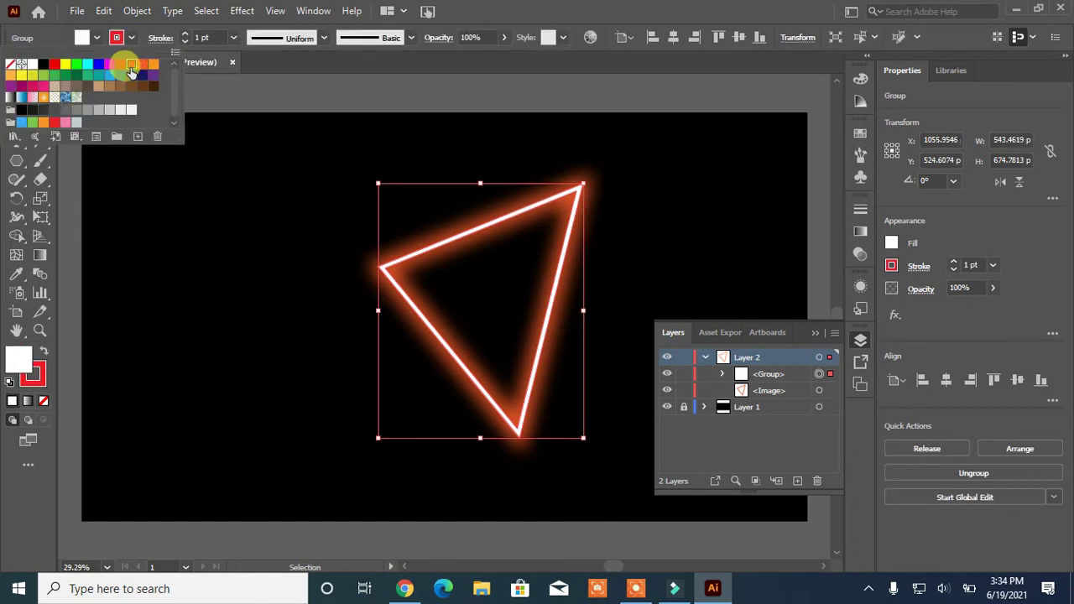
pyautogui.click(32, 66)
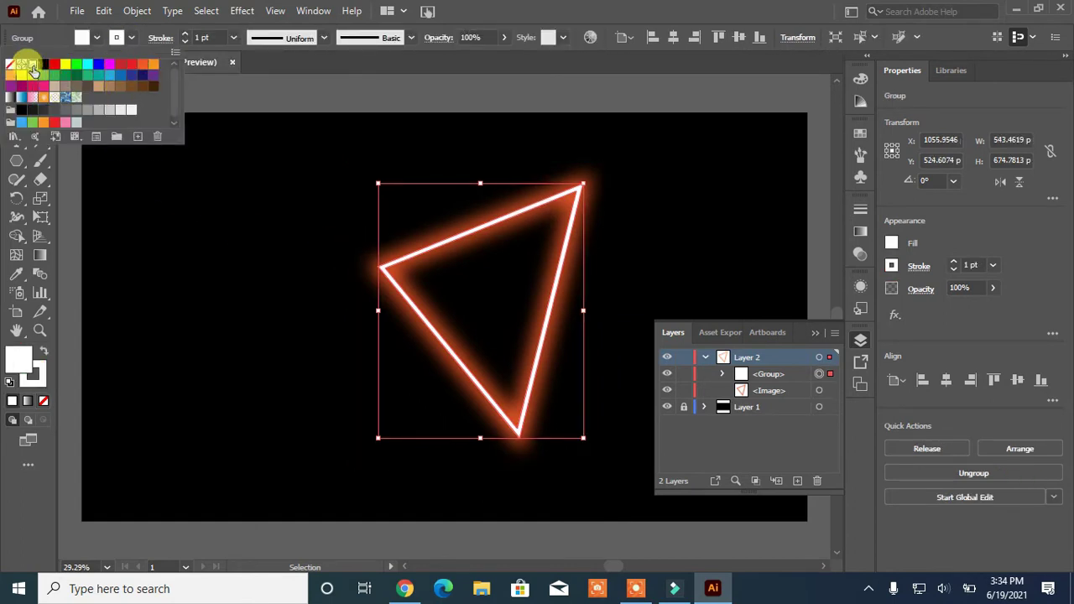
pyautogui.doubleClick(87, 67)
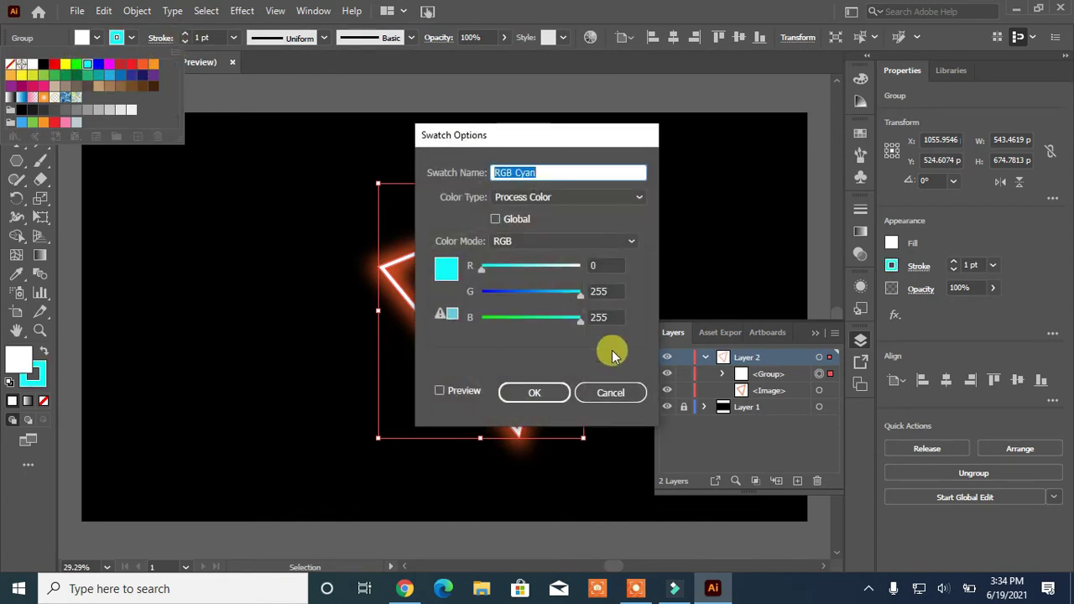
pyautogui.click(531, 386)
pyautogui.click(187, 37)
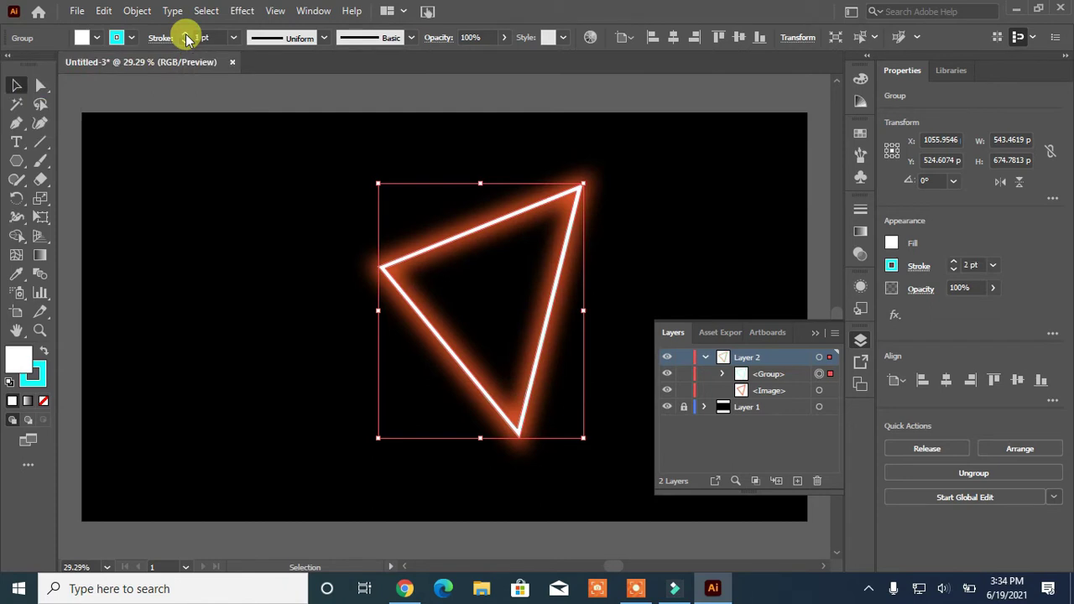
pyautogui.click(244, 192)
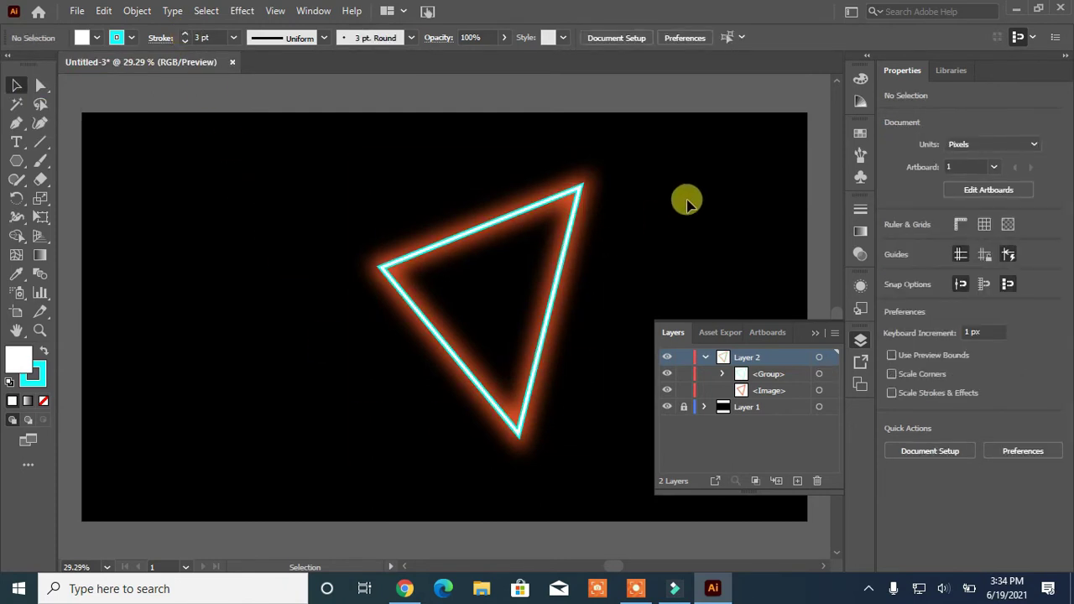
# Group the triangle outline with its orange glow and move the group to the right half of the artboard, at about X 1404.5, Y 500 px.
pyautogui.moveTo(653, 167); pyautogui.dragTo(377, 442)
pyautogui.click(956, 460)
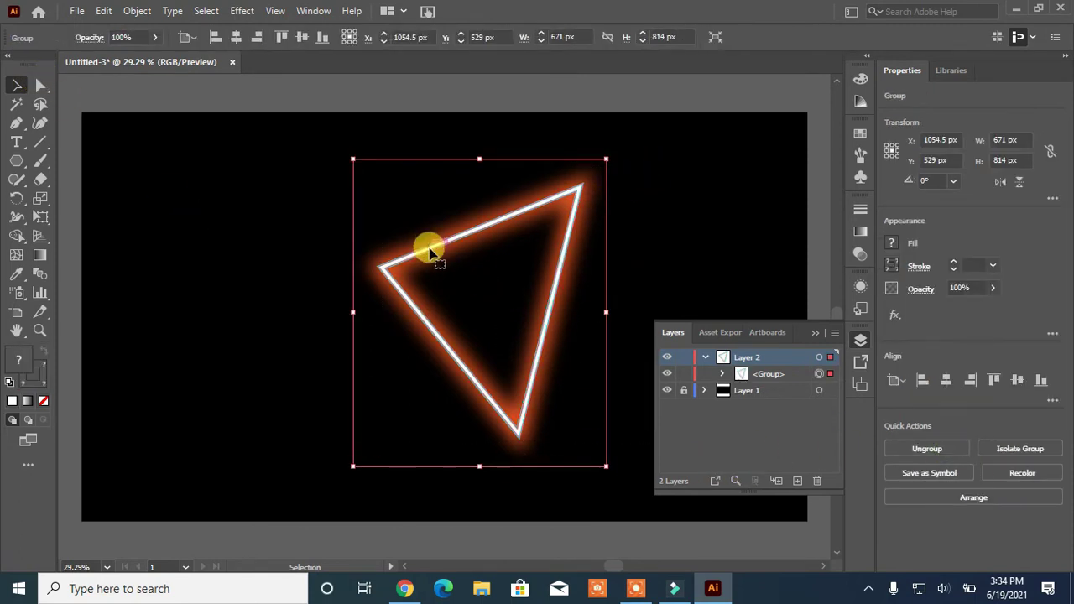
pyautogui.moveTo(429, 252); pyautogui.dragTo(563, 240)
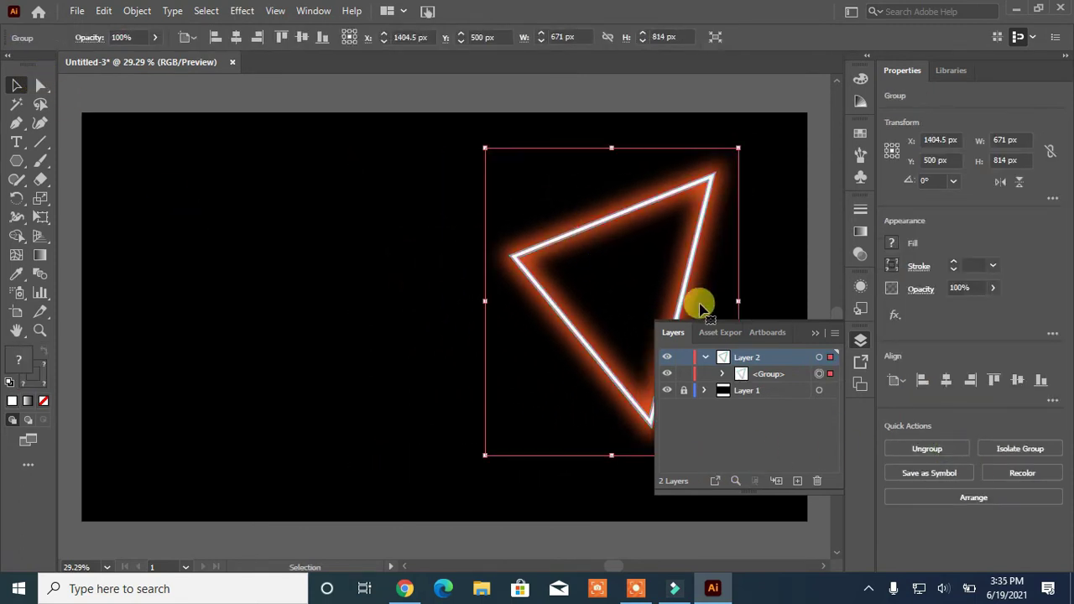
pyautogui.click(816, 336)
# Draw a five-pointed star about 340 by 351 px in the empty left half of the artboard.
pyautogui.moveTo(21, 168); pyautogui.dragTo(54, 216)
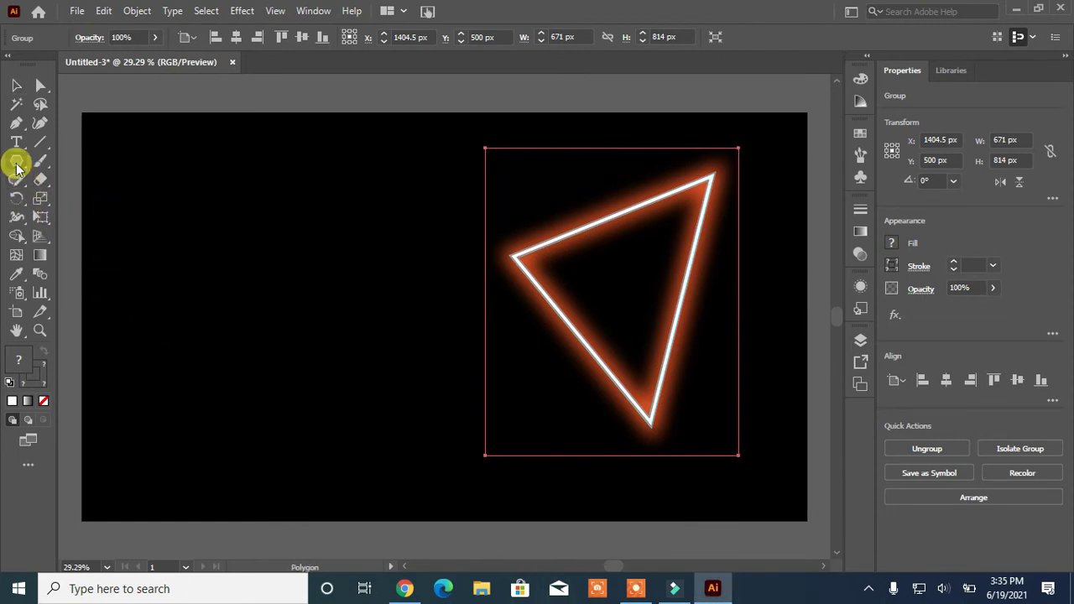
pyautogui.moveTo(17, 166); pyautogui.dragTo(53, 235)
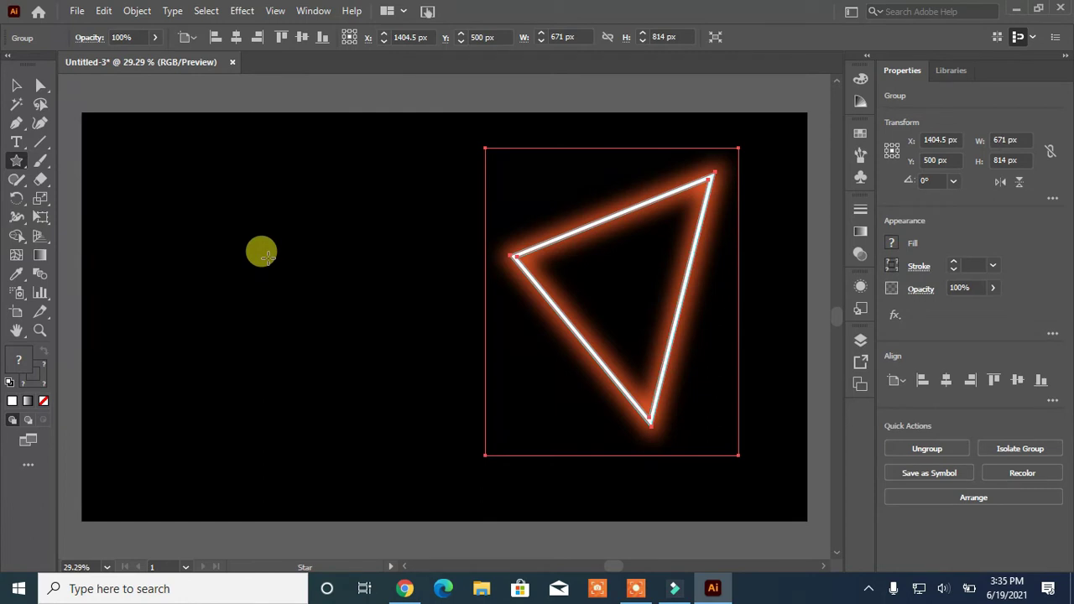
pyautogui.moveTo(265, 255); pyautogui.dragTo(320, 300)
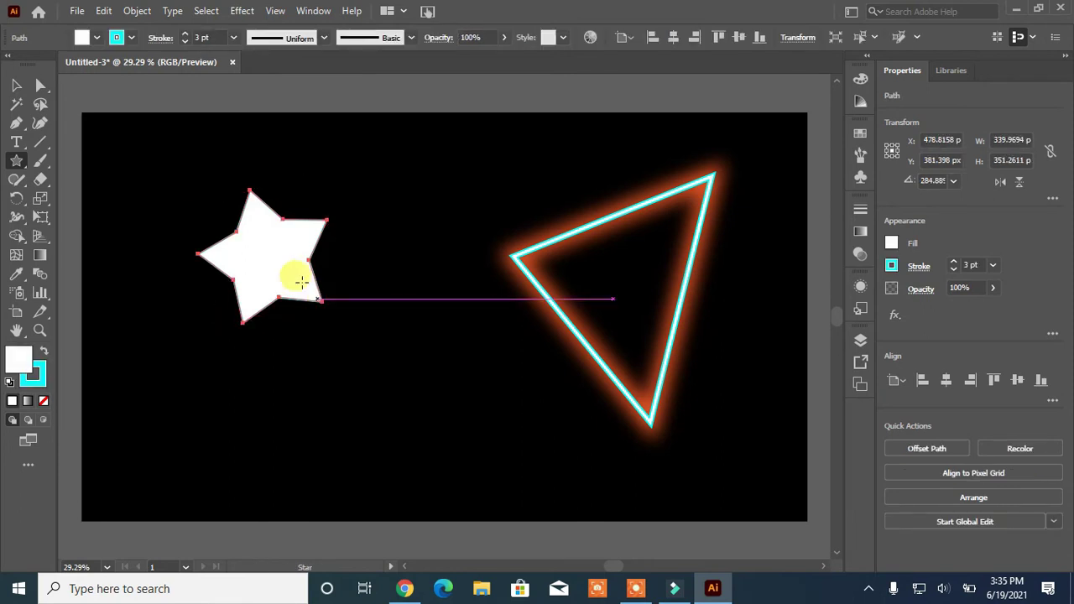
# Move the star slightly down and enlarge it to about 721 by 745 px.
pyautogui.click(16, 84)
pyautogui.moveTo(286, 266); pyautogui.dragTo(285, 307)
pyautogui.moveTo(366, 355); pyautogui.dragTo(458, 401)
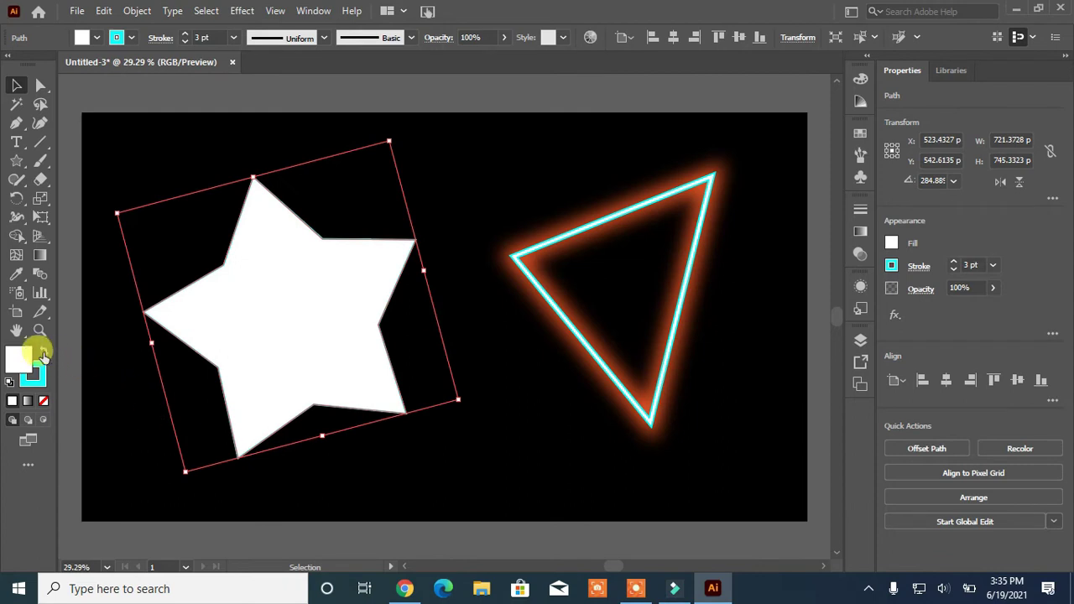
# Remove the star's fill and set its cyan stroke weight to 11 pt.
pyautogui.click(43, 403)
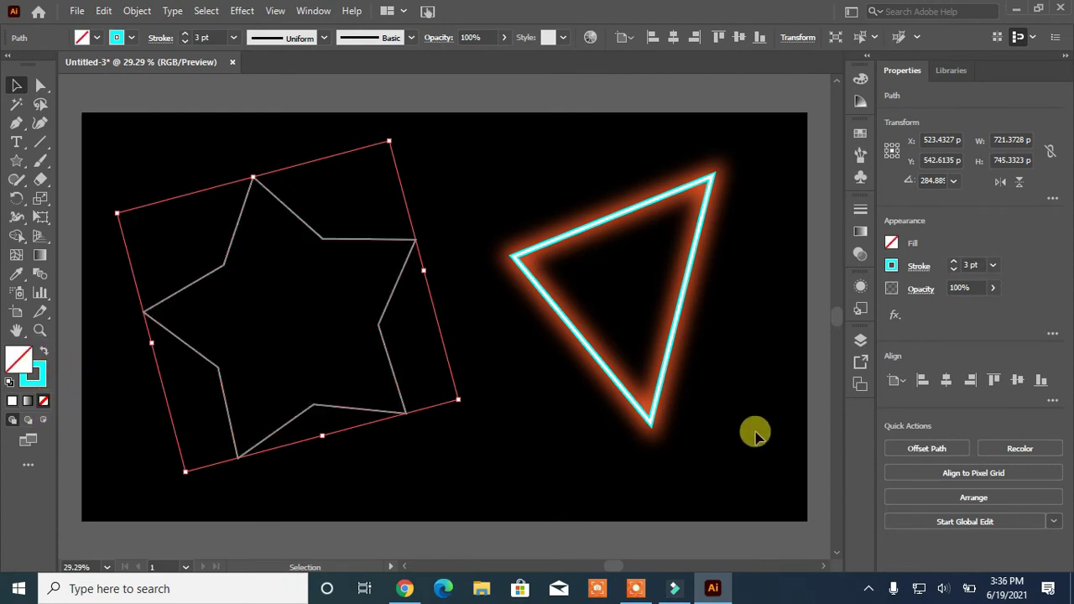
pyautogui.scroll(20, 955, 266)
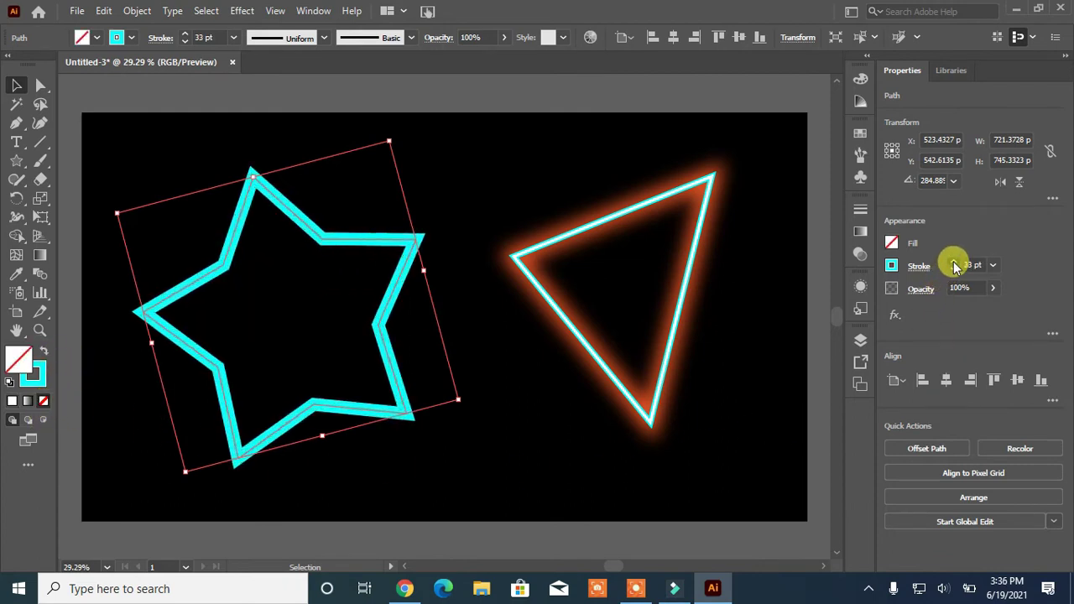
pyautogui.scroll(-7, 955, 273)
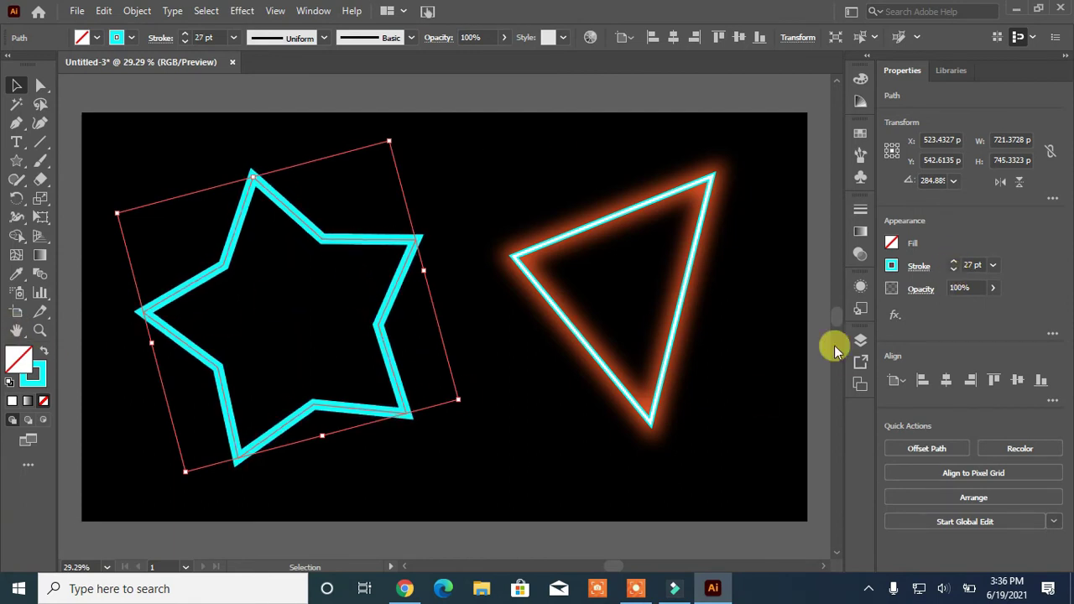
pyautogui.scroll(-16, 956, 269)
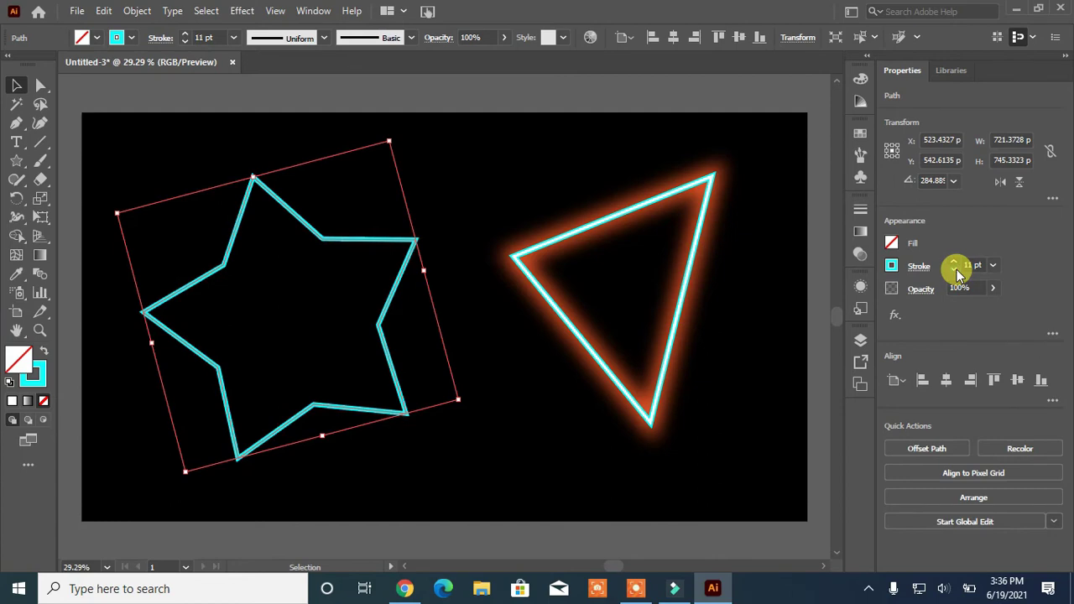
# Copy the cyan star outline and paste the duplicate directly behind the original.
pyautogui.click(102, 11)
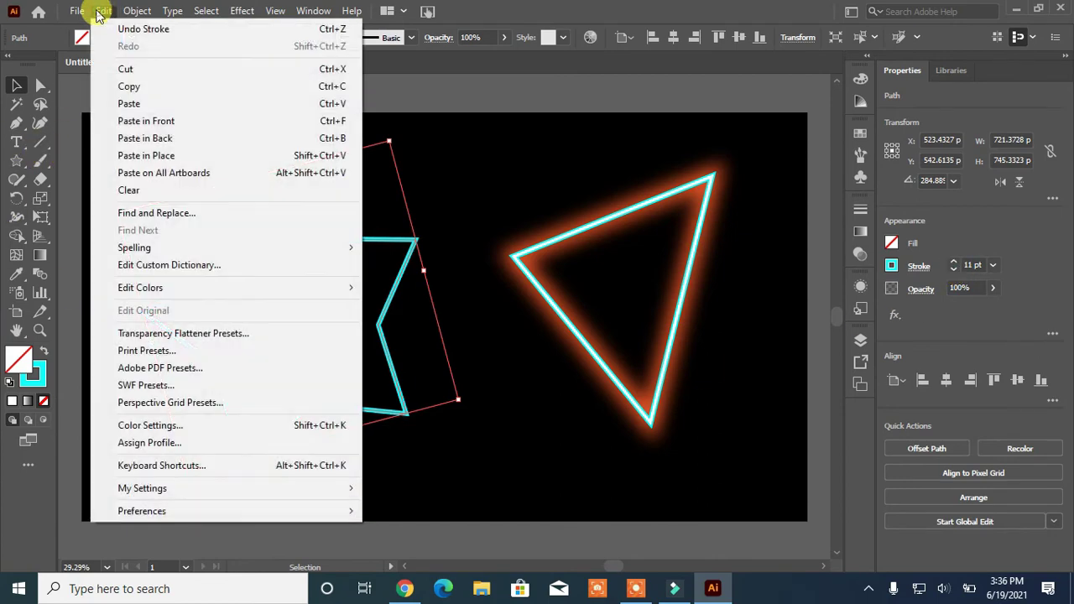
pyautogui.click(135, 86)
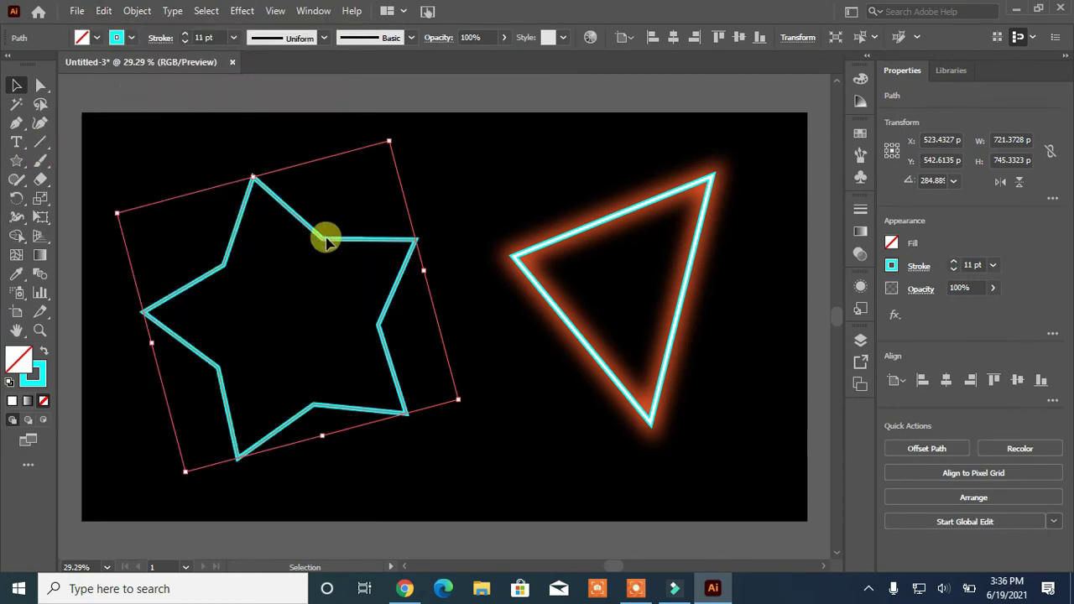
pyautogui.click(139, 11)
pyautogui.moveTo(105, 10)
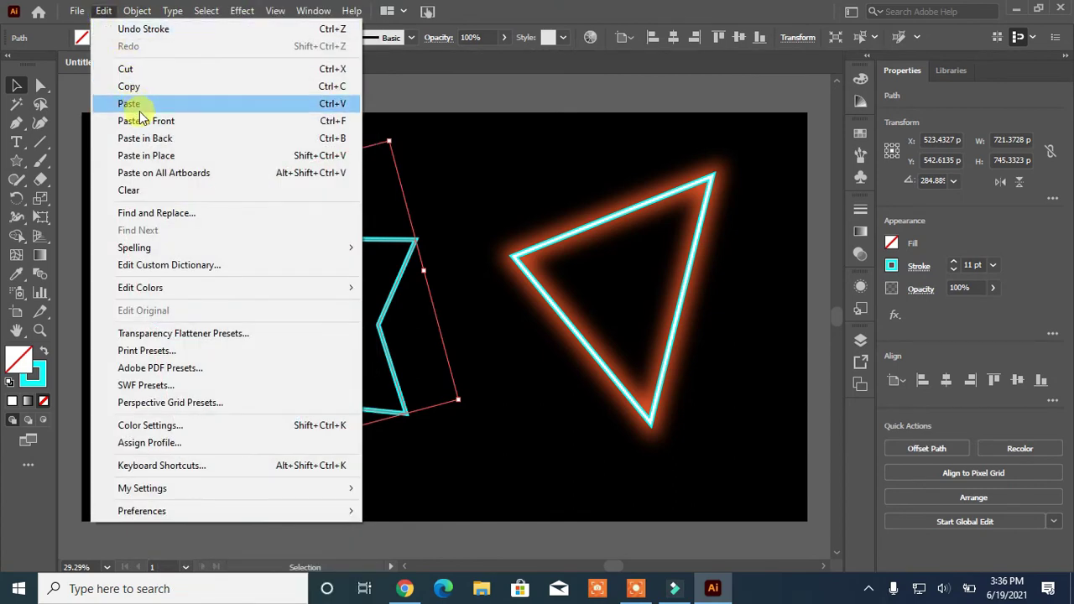
pyautogui.click(149, 140)
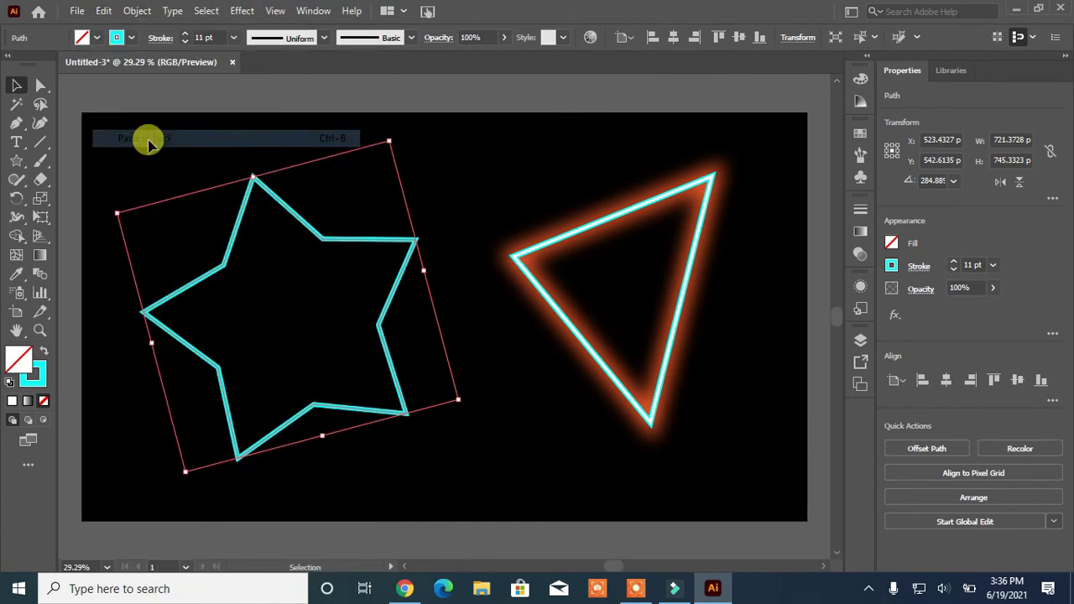
# Increase the back star's stroke weight to 47 pt.
pyautogui.click(914, 275)
pyautogui.click(927, 273)
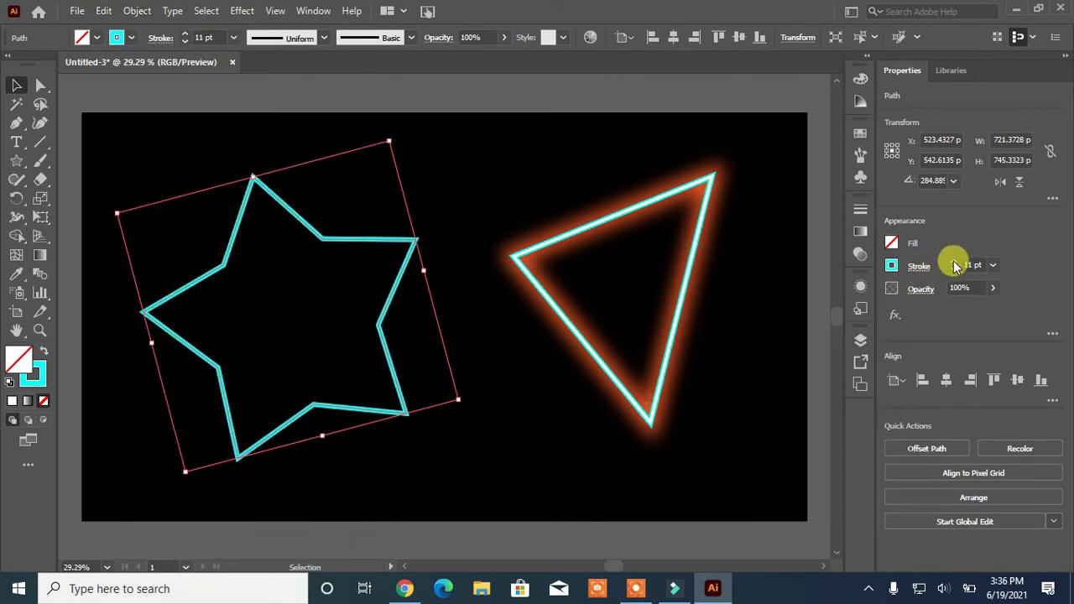
pyautogui.scroll(20, 954, 265)
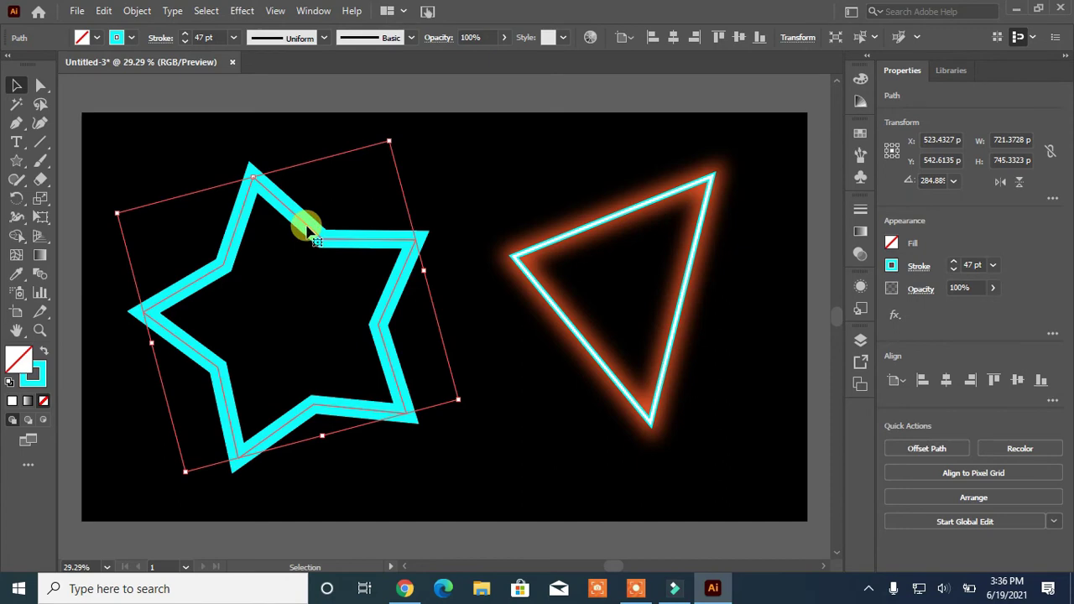
pyautogui.click(242, 11)
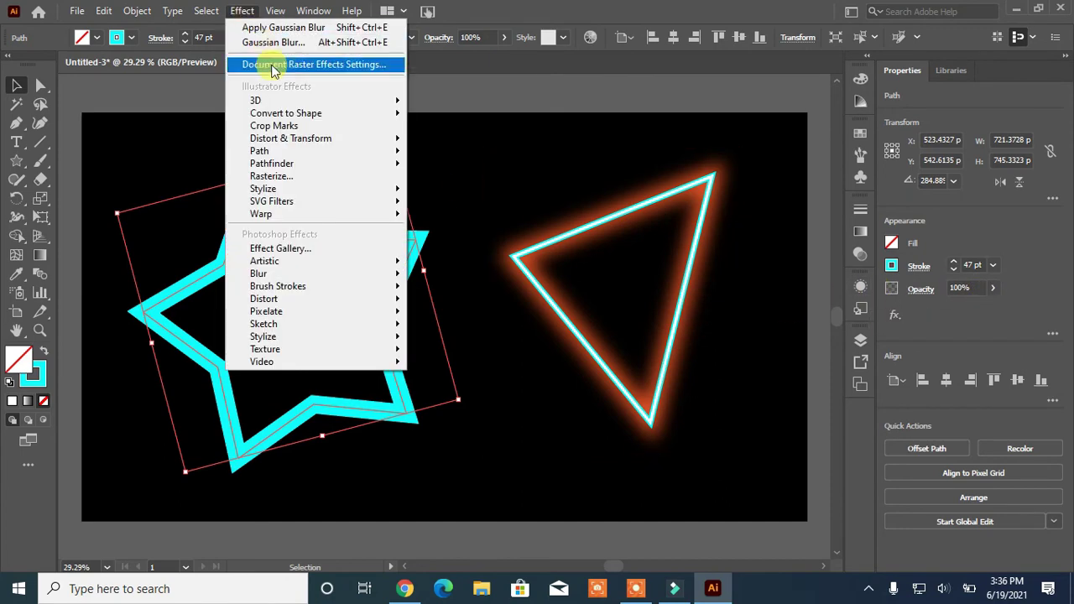
pyautogui.moveTo(324, 271)
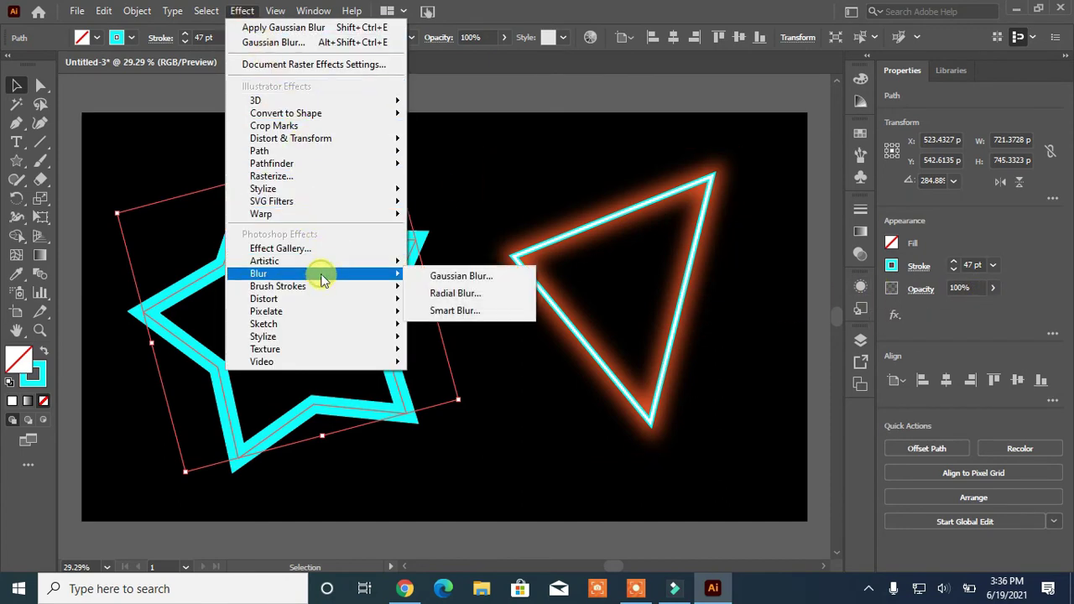
pyautogui.click(478, 296)
pyautogui.click(690, 185)
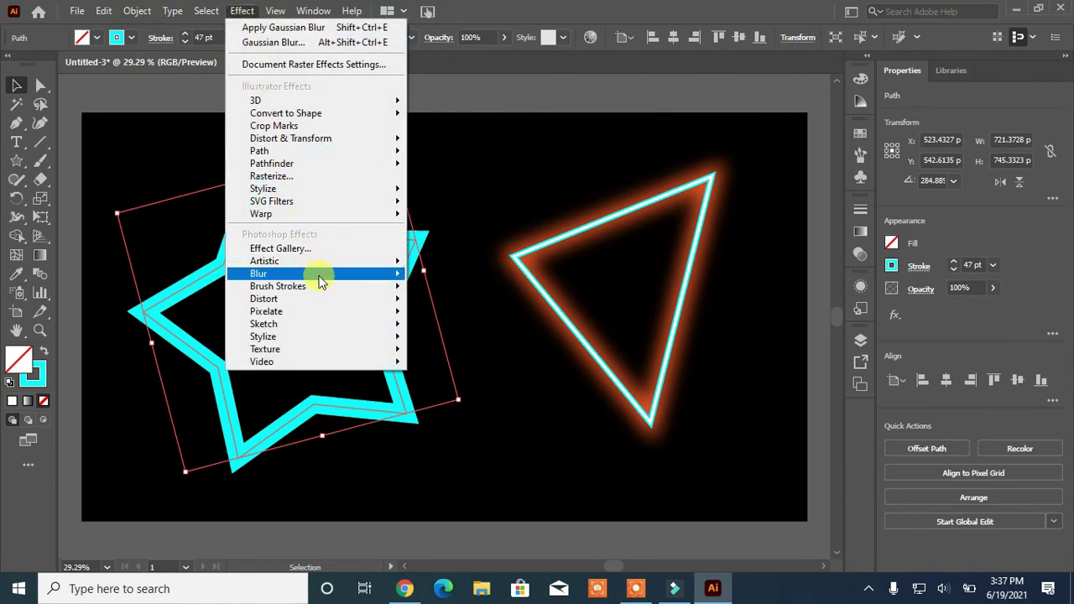
# Apply a Gaussian Blur with a radius of about 36 pixels to the thick back star.
pyautogui.moveTo(377, 274)
pyautogui.click(447, 278)
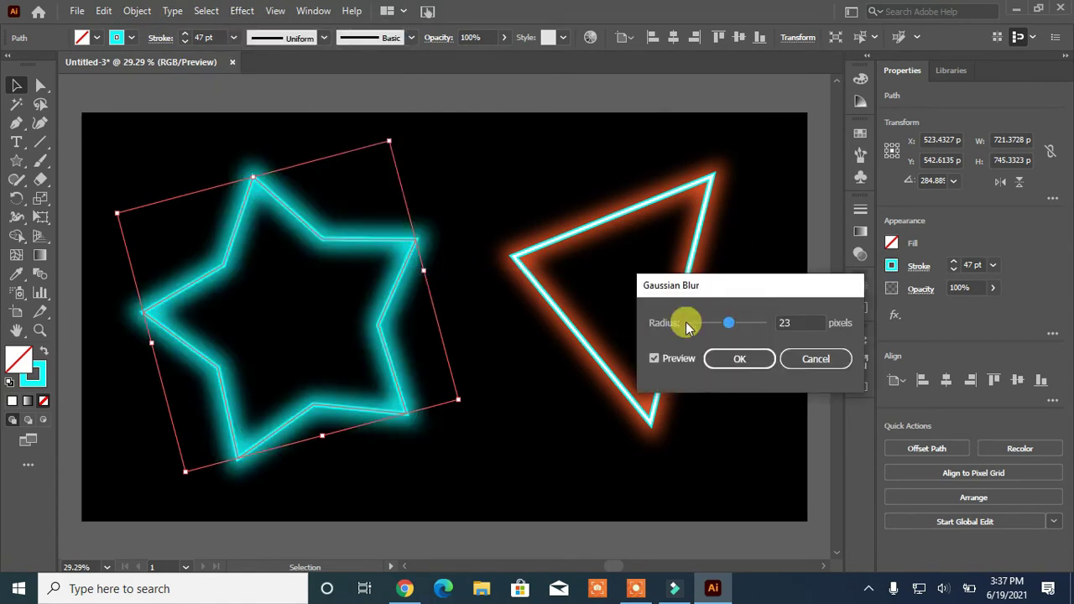
pyautogui.moveTo(732, 322); pyautogui.dragTo(736, 323)
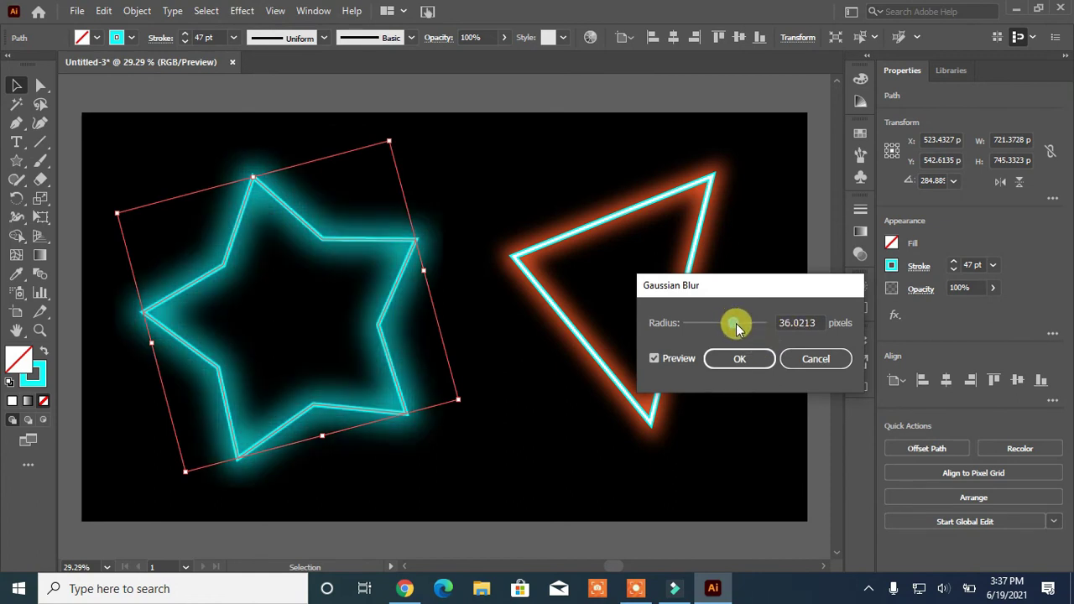
pyautogui.click(742, 357)
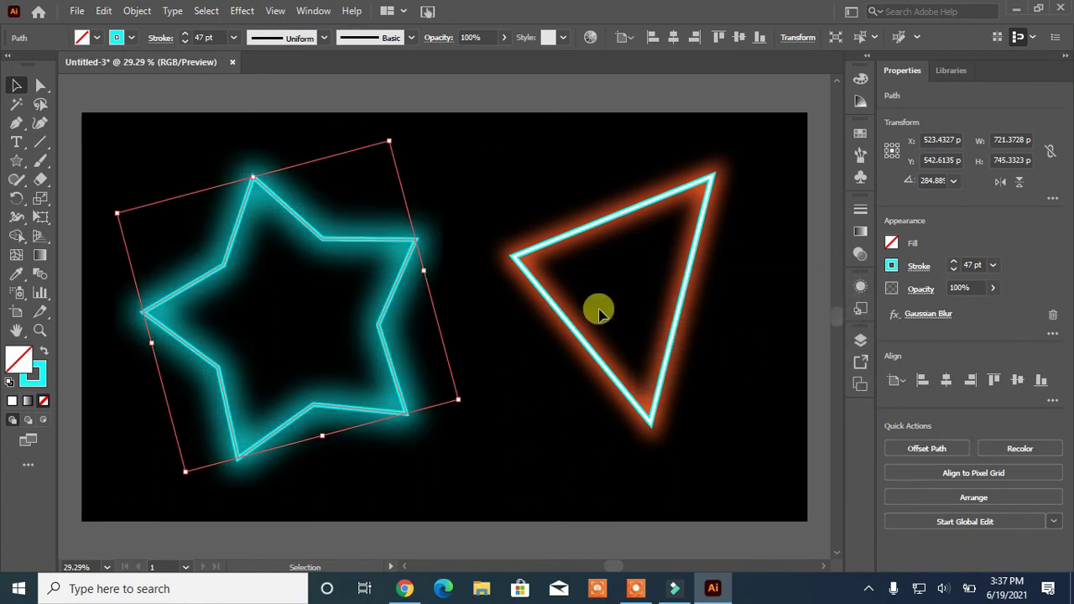
pyautogui.click(483, 173)
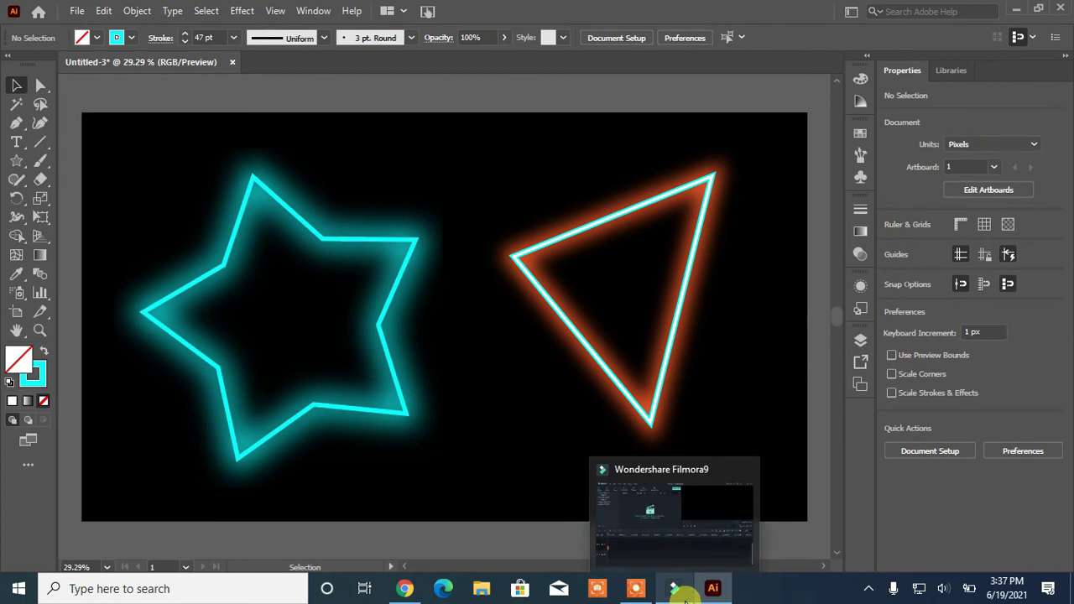
# Expand the thin front star outline so that its stroke becomes a filled shape.
pyautogui.click(324, 240)
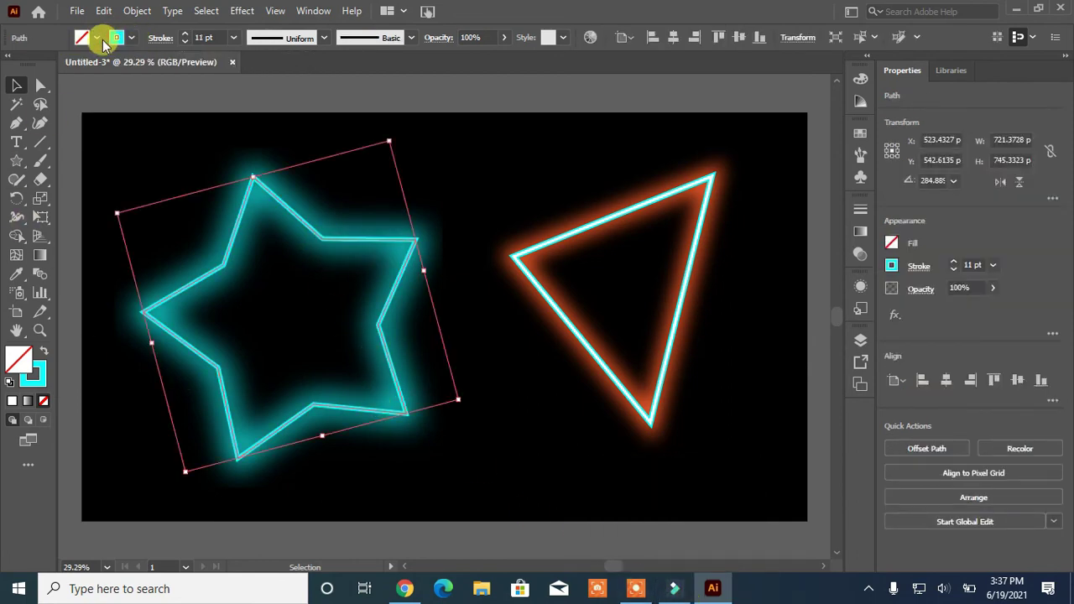
pyautogui.click(103, 10)
pyautogui.moveTo(136, 11)
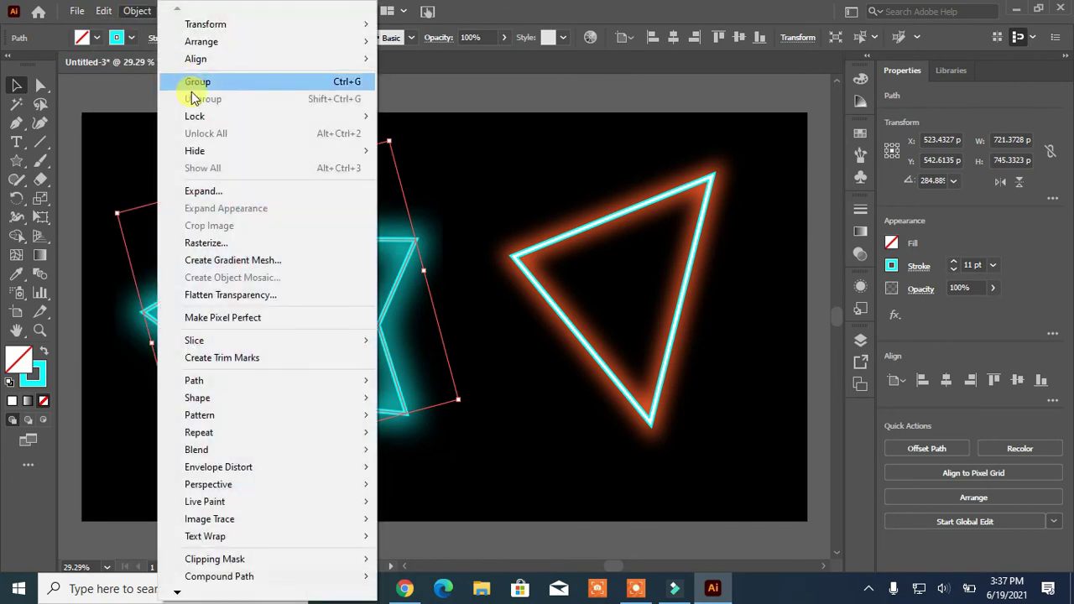
pyautogui.click(230, 190)
pyautogui.click(495, 383)
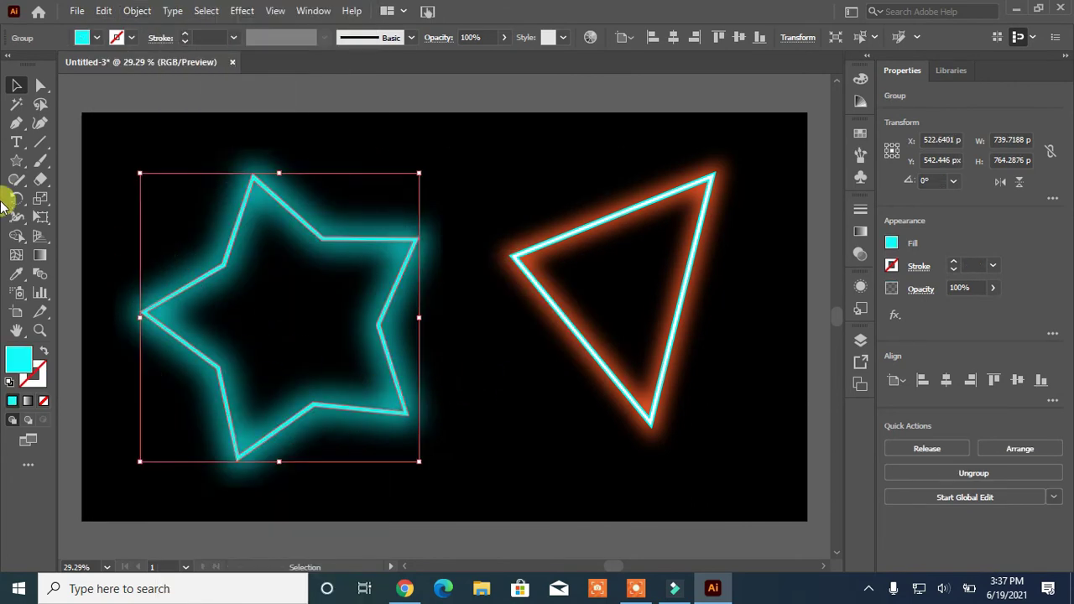
# Fill the expanded star outline with the orange swatch R=241 G=90 B=36.
pyautogui.click(92, 36)
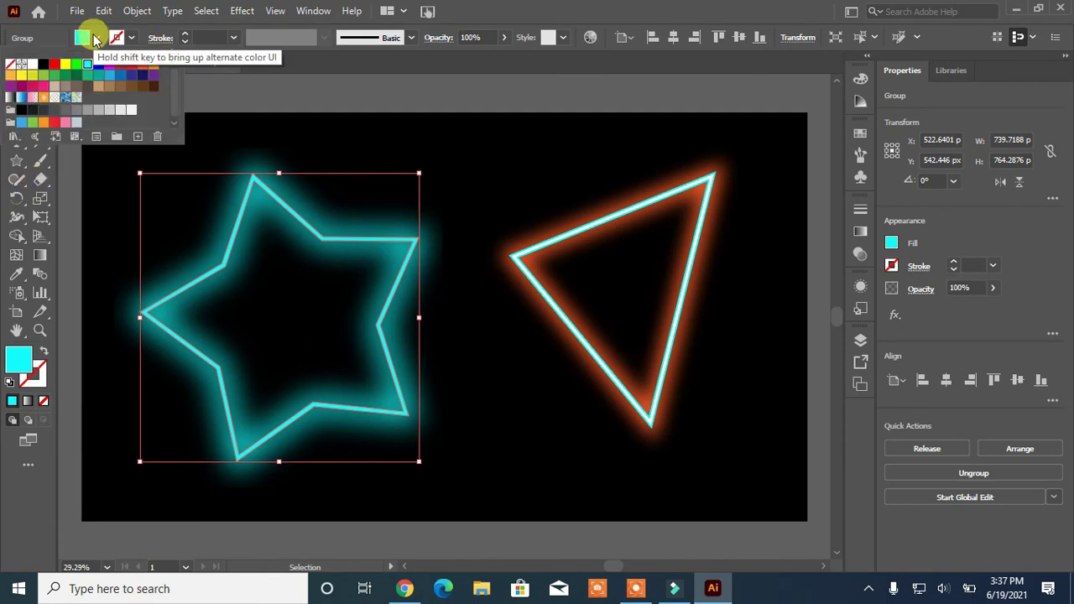
pyautogui.doubleClick(143, 67)
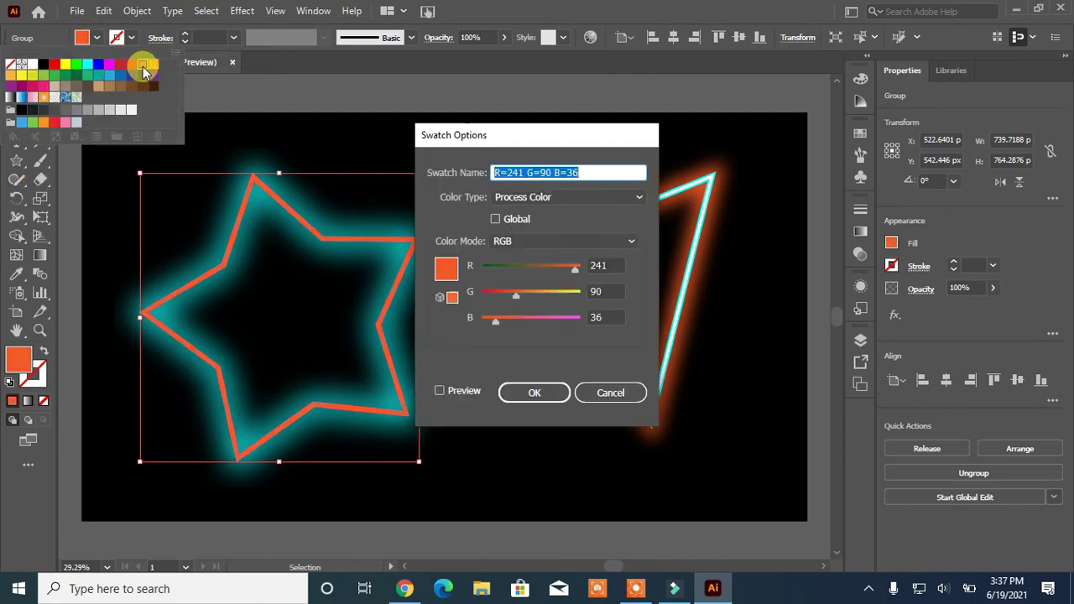
pyautogui.click(625, 390)
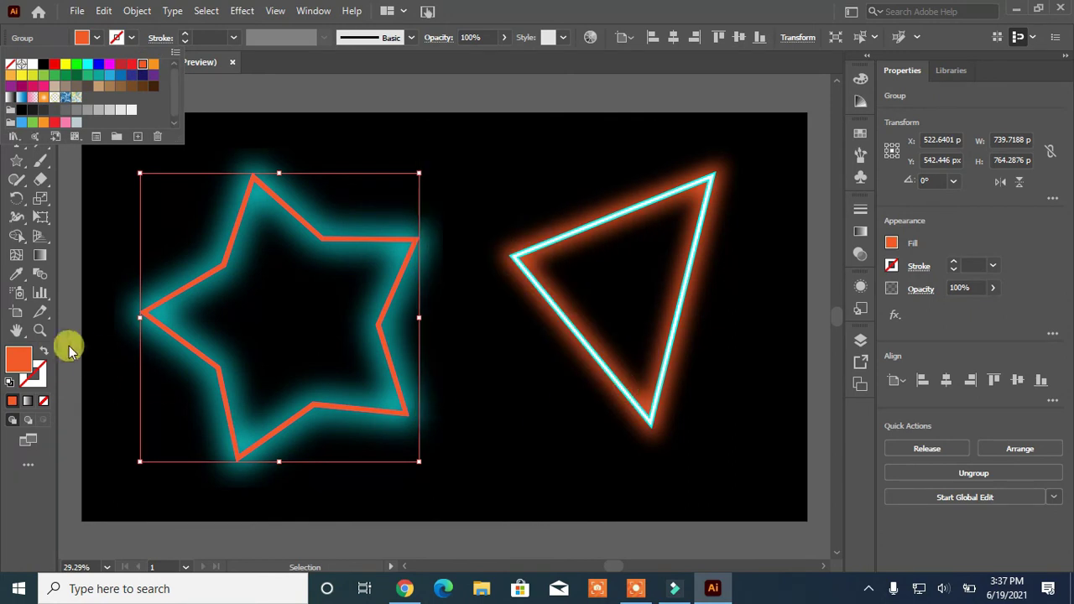
# Swap the expanded star's fill and stroke, and set the stroke colour to cyan.
pyautogui.click(43, 353)
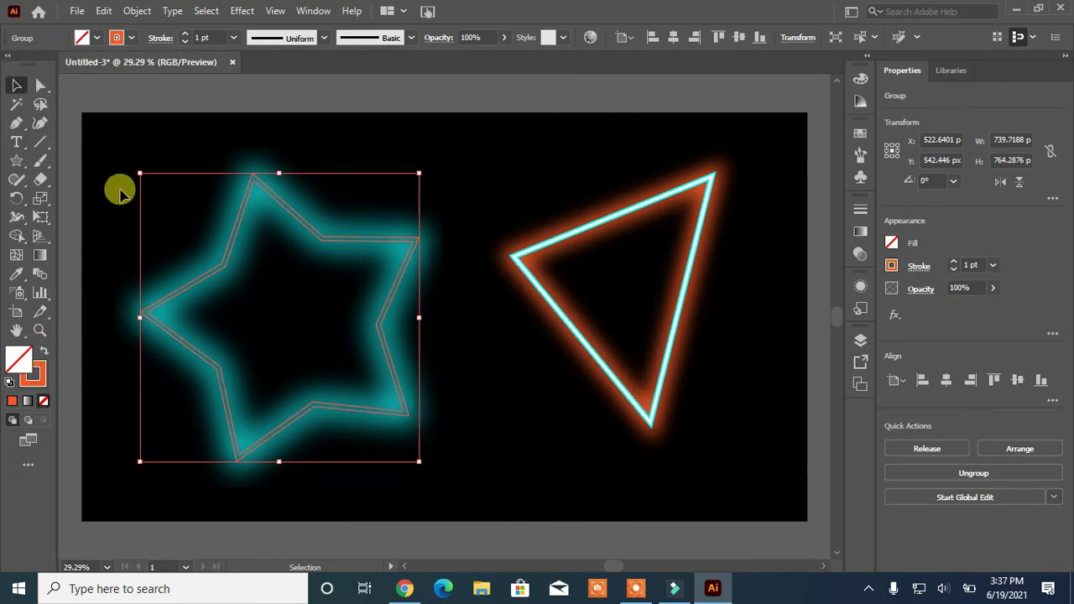
pyautogui.click(121, 37)
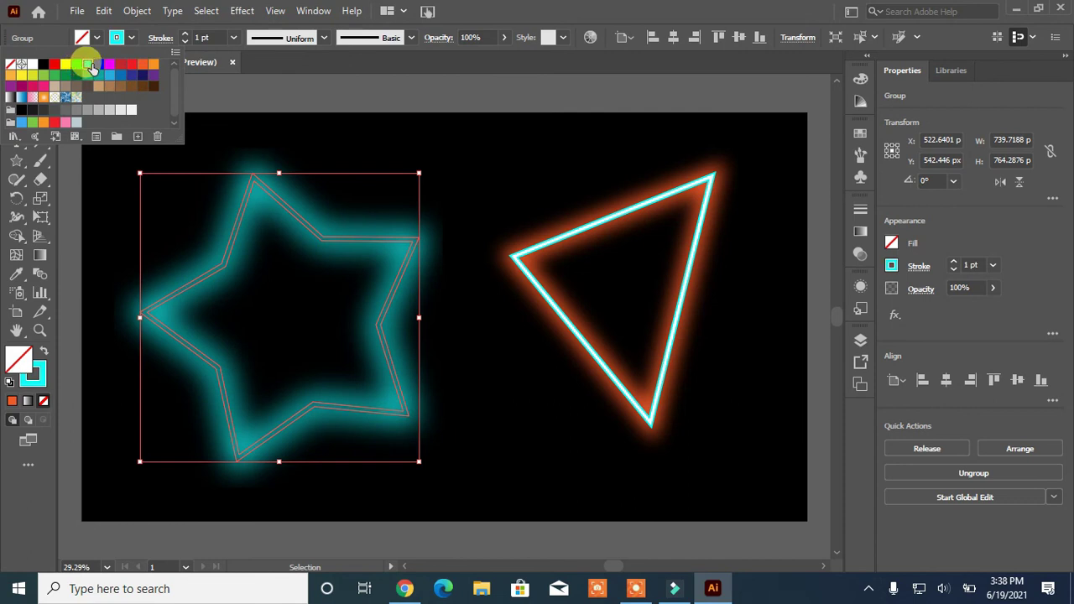
pyautogui.click(239, 98)
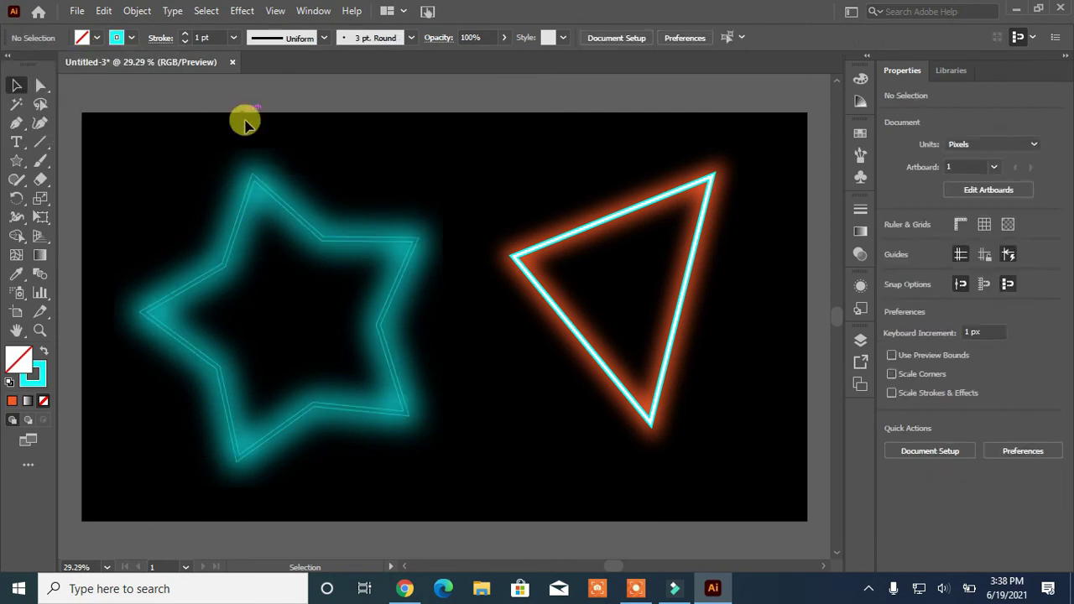
# Fill the expanded star outline with a near-white colour, keeping its cyan stroke.
pyautogui.click(398, 249)
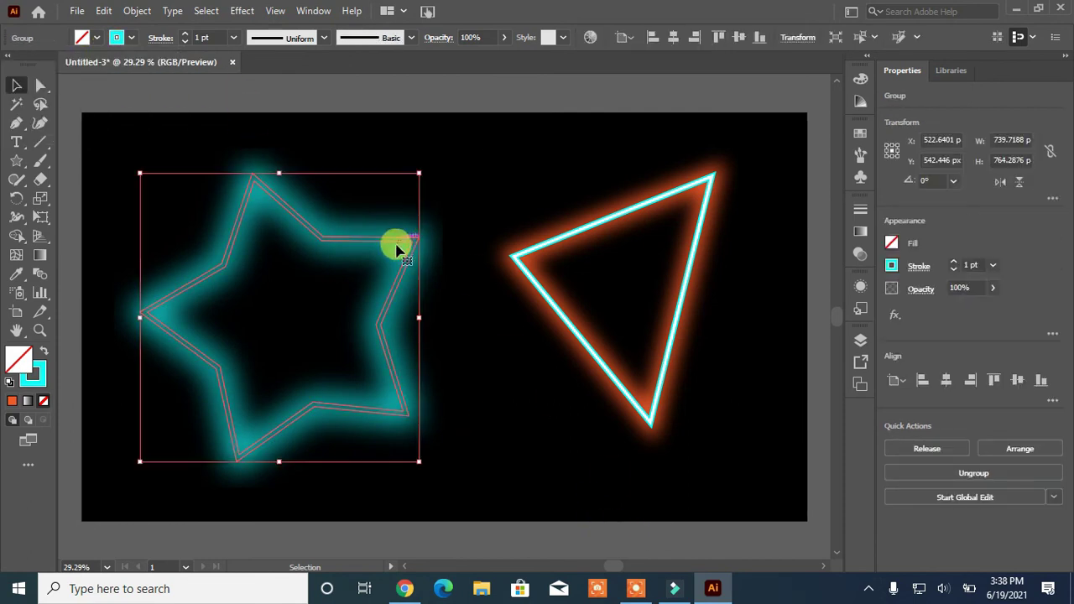
pyautogui.click(33, 369)
pyautogui.doubleClick(19, 357)
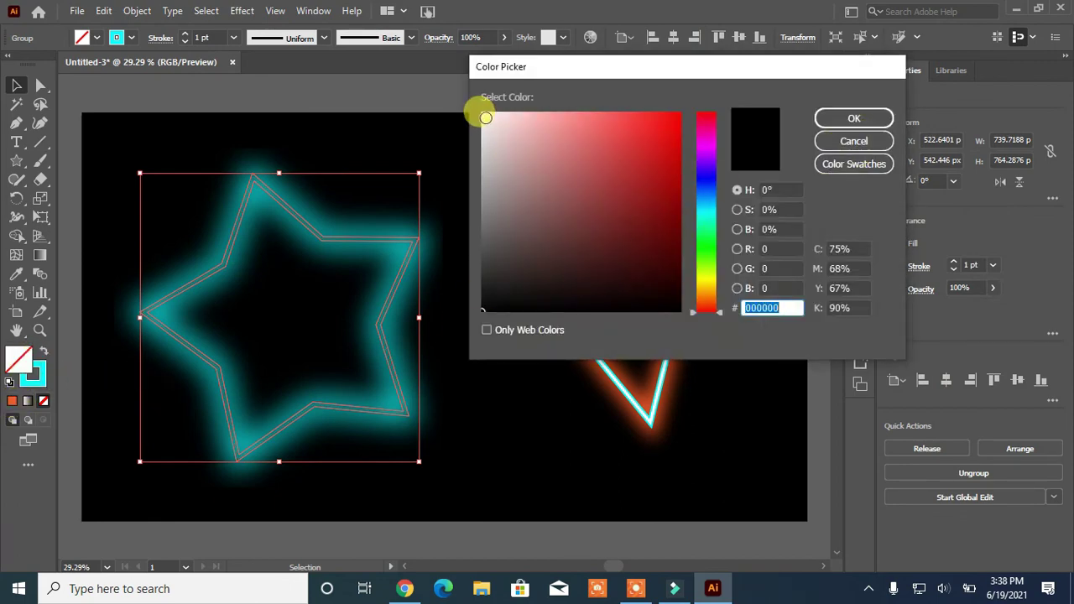
pyautogui.click(486, 117)
pyautogui.click(853, 119)
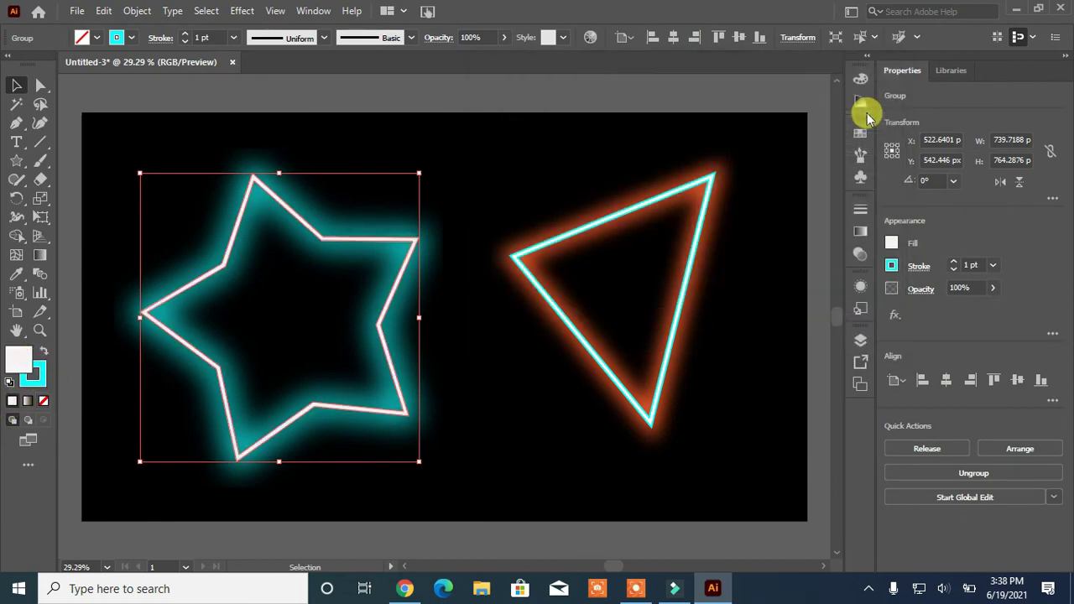
pyautogui.click(209, 156)
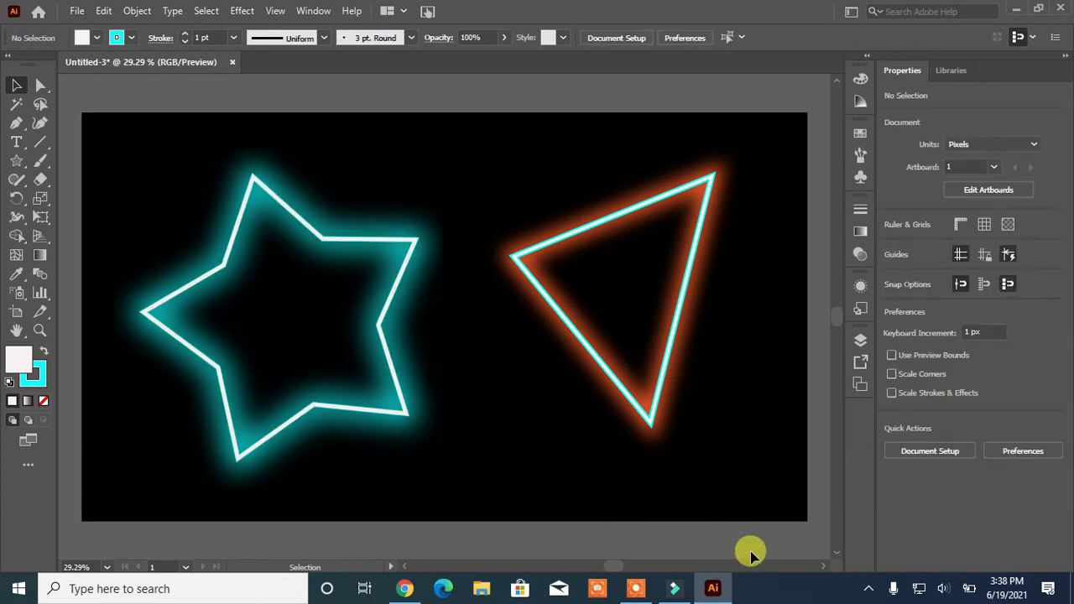